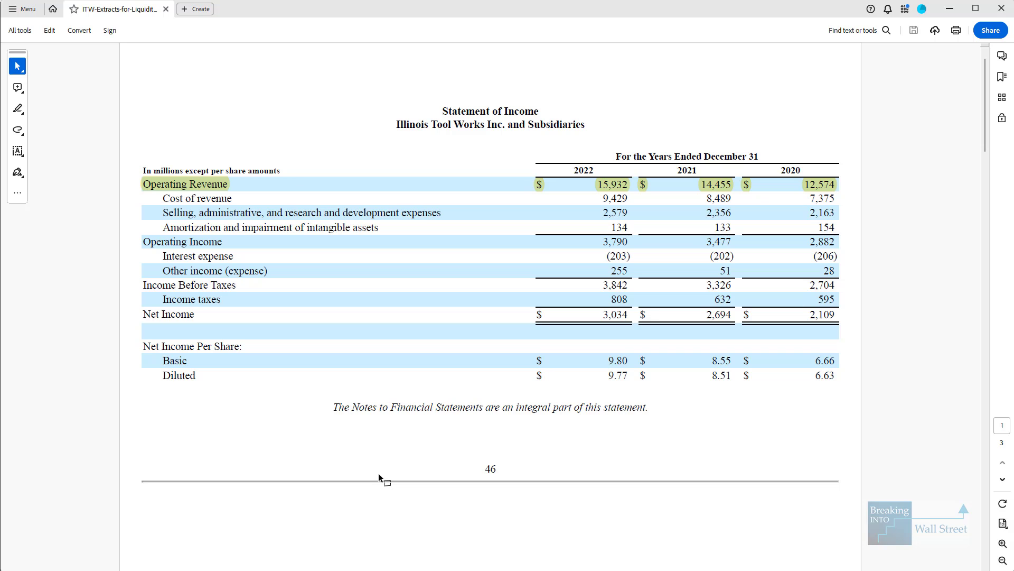
- Switch from the Acrobat income statement to the liquidity ratios workbook and return to its top
{"action": "key", "text": "alt+Tab"}
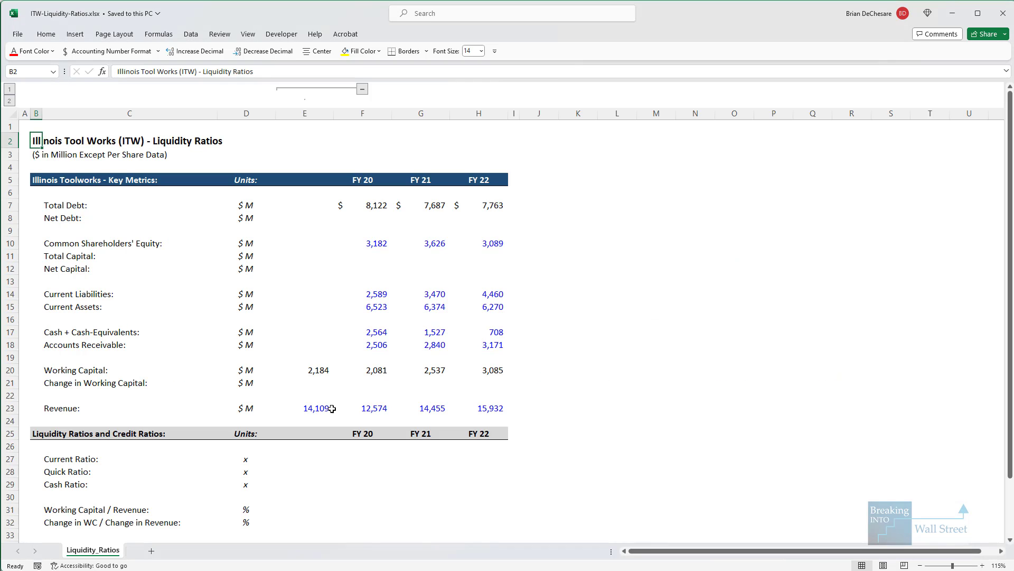
{"action": "scroll", "coordinate": [403, 342], "scroll_direction": "down", "scroll_amount": 2}
{"action": "scroll", "coordinate": [404, 342], "scroll_direction": "up", "scroll_amount": 2}
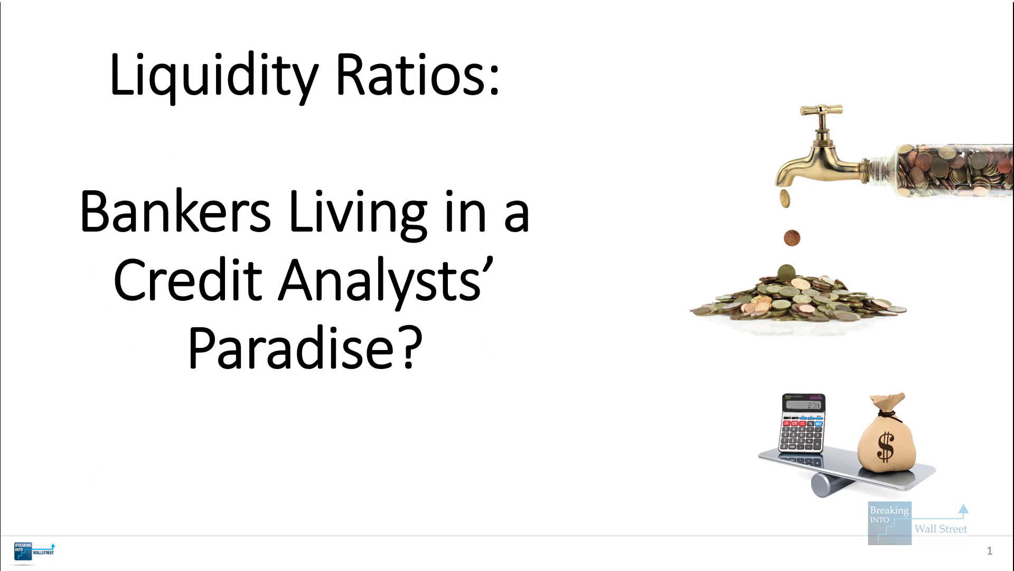
- Advance through the Cyber Week sale slide and its text to the Liquidity Ratios 101 slide
{"action": "key", "text": "Right"}
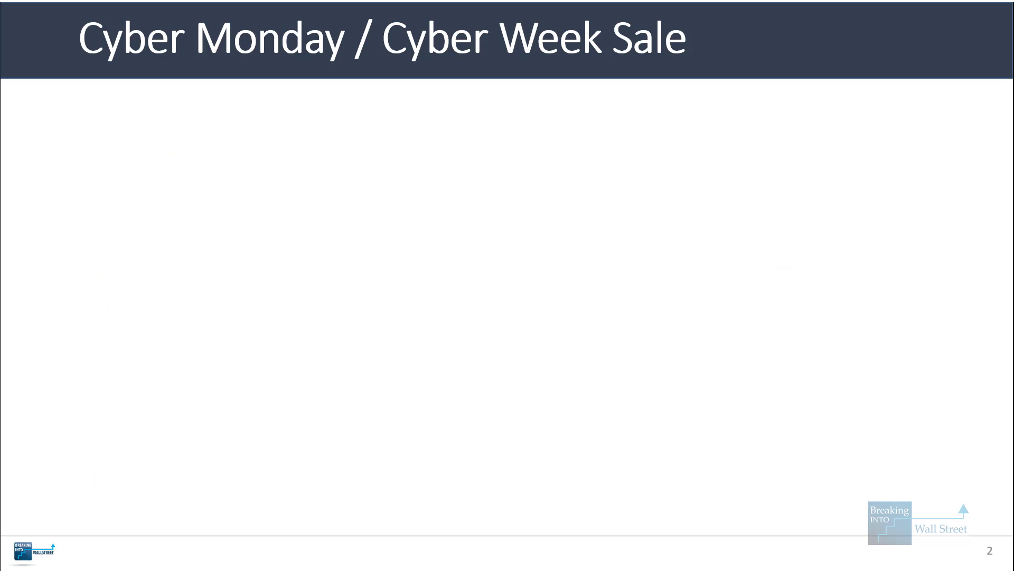
{"action": "key", "text": "Right"}
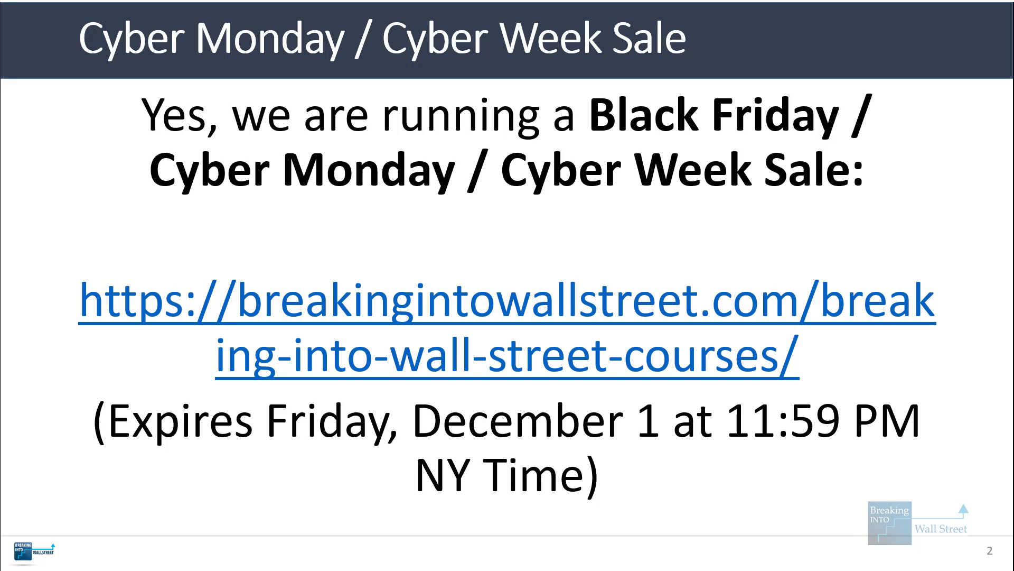
{"action": "key", "text": "Right"}
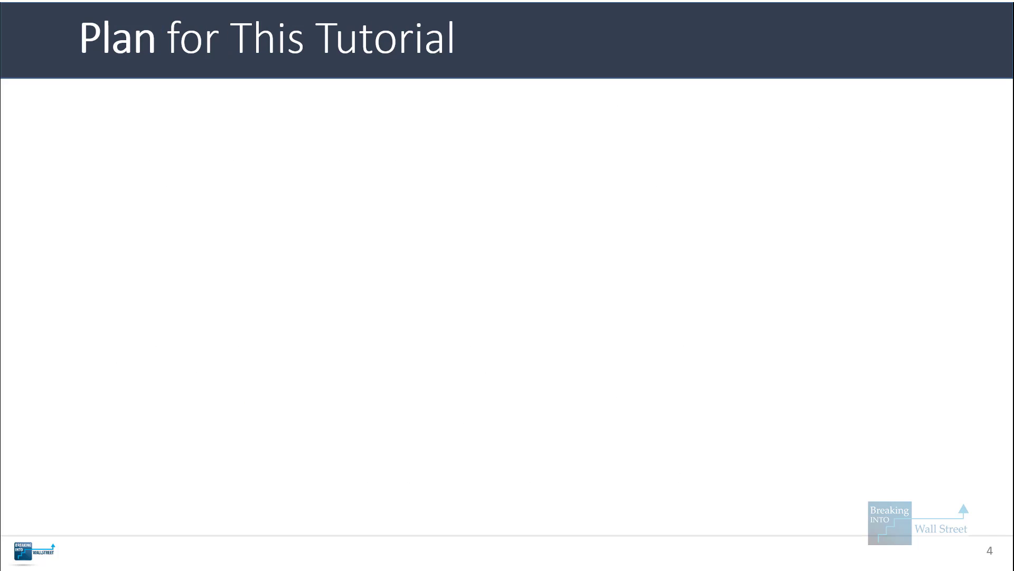
{"action": "key", "text": "Right"}
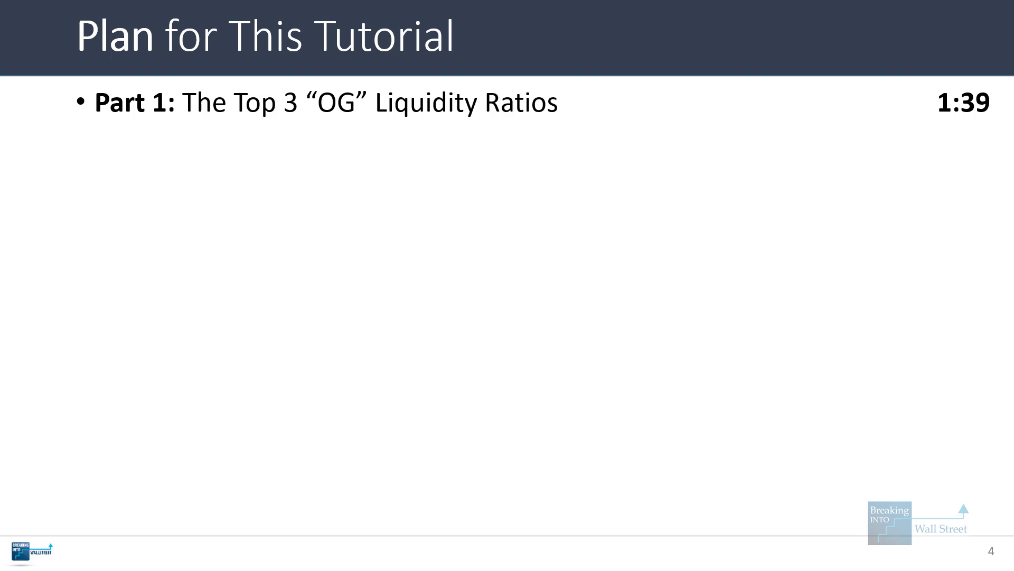
- Show the tutorial plan slide with Parts 2 and 3, then advance to Top 3 Liquidity Ratios
{"action": "key", "text": "Right"}
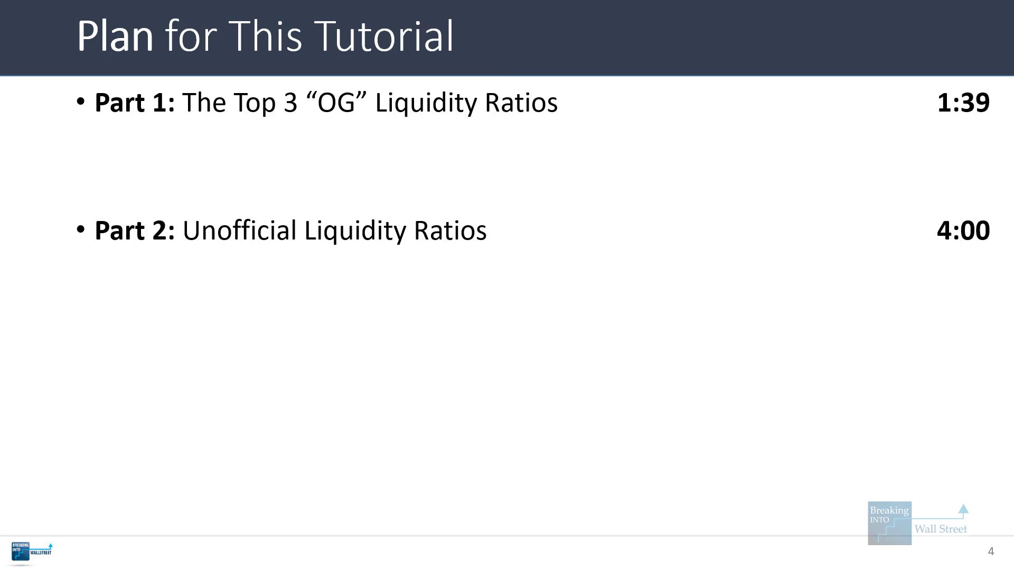
{"action": "key", "text": "Right"}
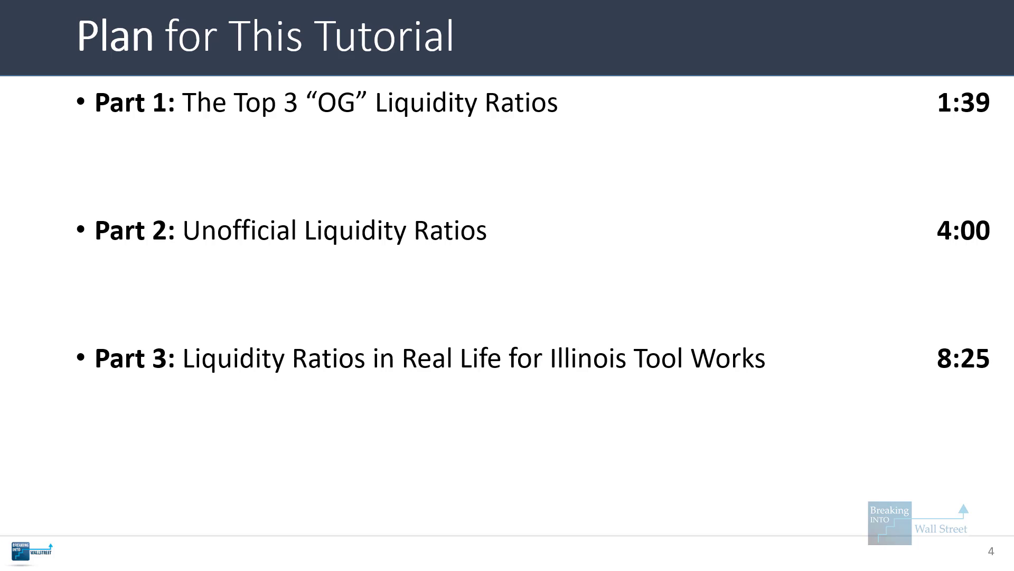
{"action": "key", "text": "Right"}
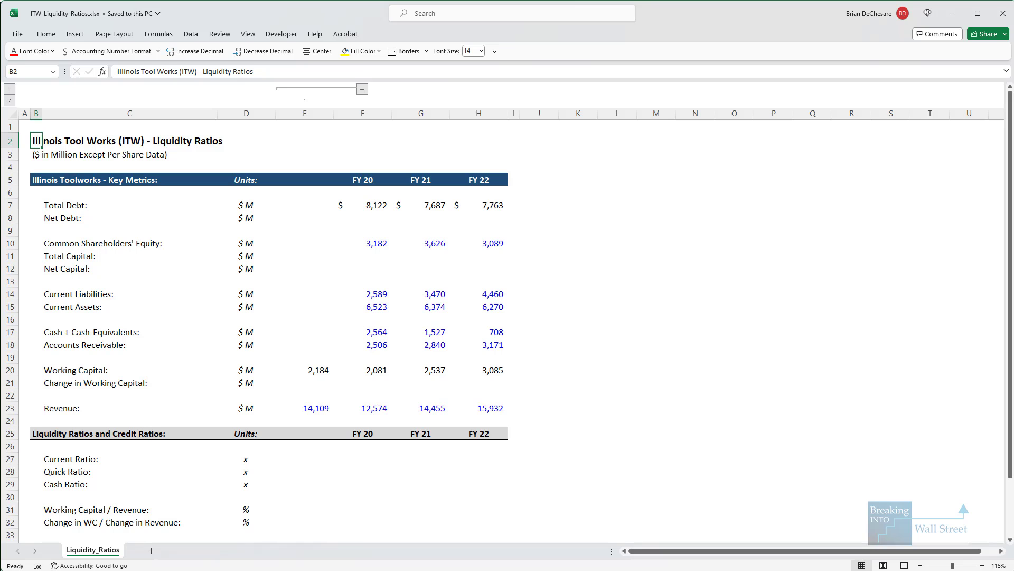
- Bring up the ITW balance sheet PDF and scroll through its current assets and liabilities
{"action": "key", "text": "alt+Tab"}
{"action": "scroll", "coordinate": [962, 147], "scroll_direction": "down", "scroll_amount": 5}
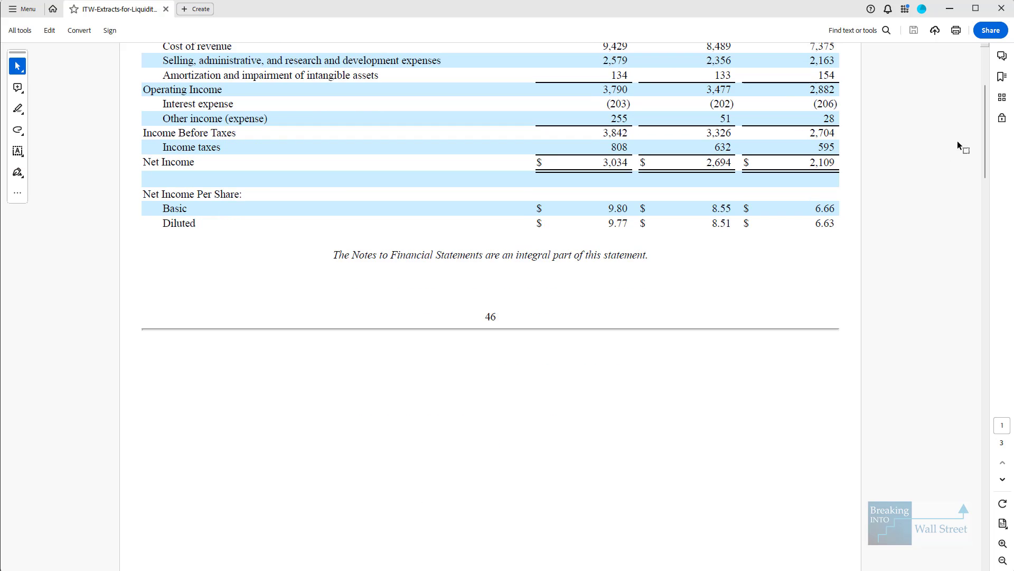
{"action": "left_click_drag", "start_coordinate": [989, 140], "coordinate": [982, 309]}
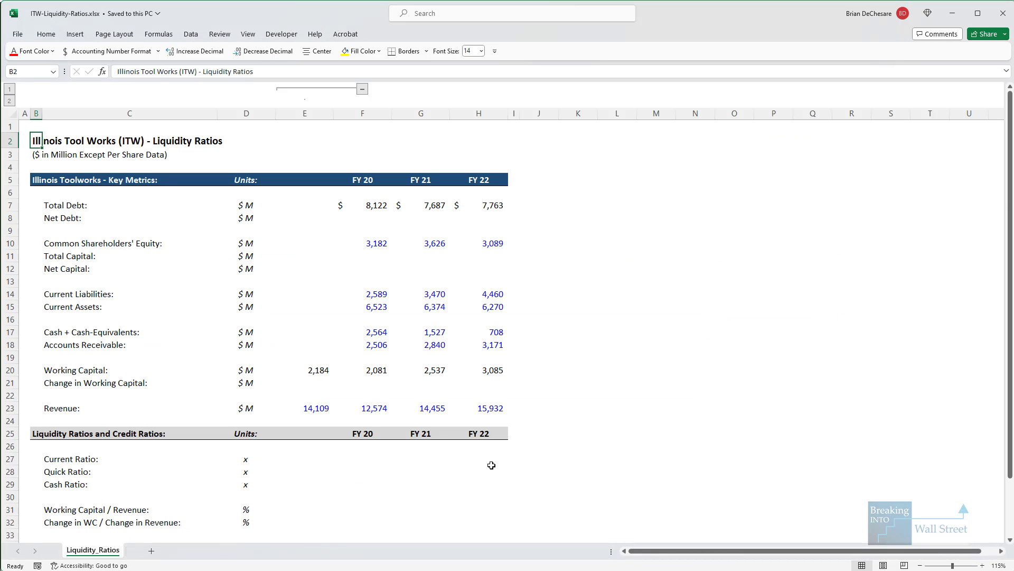
- Enter =H15/H14 in H27 for a FY22 current ratio of 1.4x
{"action": "left_click", "coordinate": [486, 465]}
{"action": "type", "text": "="}
{"action": "key", "text": "Up"}
{"action": "key", "text": "Up"}
{"action": "key", "text": "Up"}
{"action": "key", "text": "Up"}
{"action": "key", "text": "Up"}
{"action": "key", "text": "Up"}
{"action": "key", "text": "Up"}
{"action": "key", "text": "Up"}
{"action": "key", "text": "Up"}
{"action": "key", "text": "Up"}
{"action": "key", "text": "Up"}
{"action": "key", "text": "Up"}
{"action": "type", "text": "/"}
{"action": "key", "text": "Up"}
{"action": "key", "text": "Up"}
{"action": "key", "text": "Up"}
{"action": "key", "text": "Up"}
{"action": "key", "text": "Up"}
{"action": "key", "text": "Up"}
{"action": "key", "text": "Up"}
{"action": "key", "text": "Up"}
{"action": "key", "text": "Up"}
{"action": "key", "text": "Up"}
{"action": "key", "text": "Up"}
{"action": "key", "text": "Up"}
{"action": "key", "text": "Up"}
{"action": "key", "text": "Up"}
{"action": "key", "text": "ctrl+Return"}
{"action": "scroll", "coordinate": [486, 462], "scroll_direction": "down", "scroll_amount": 2}
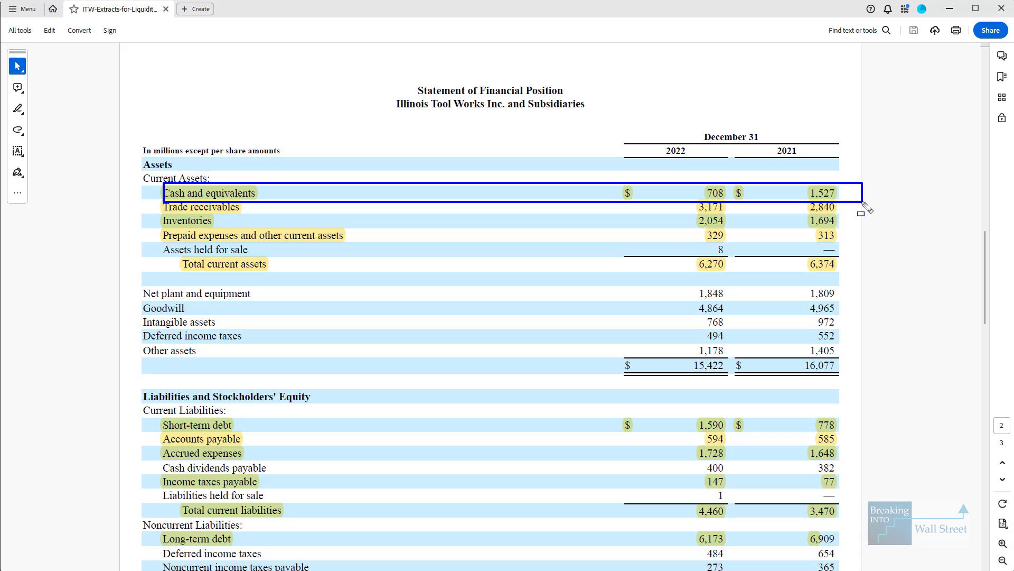
- Outline the short-term debt and Inventories rows on the ITW balance sheet
{"action": "left_click_drag", "start_coordinate": [160, 419], "coordinate": [868, 433]}
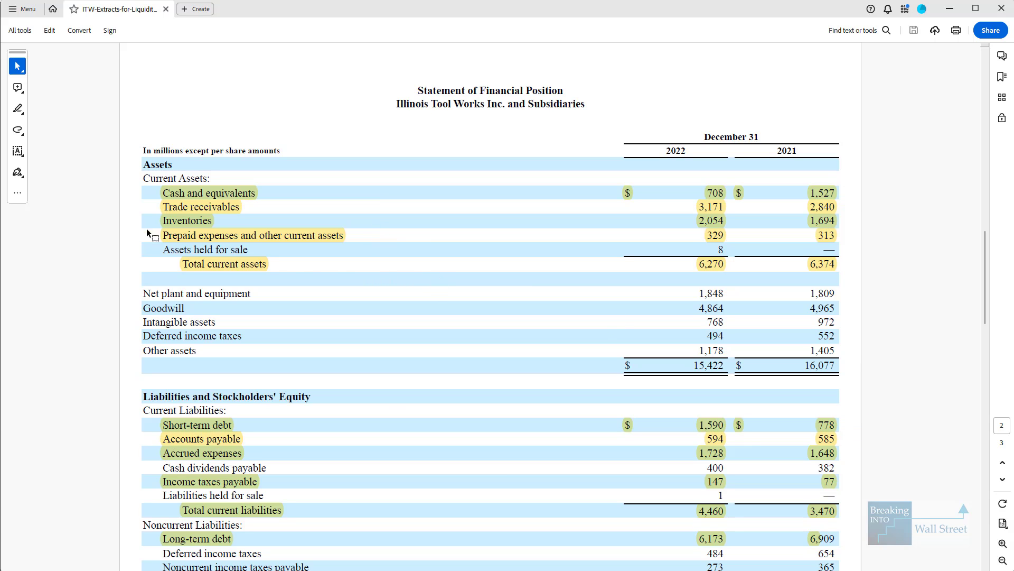
{"action": "left_click_drag", "start_coordinate": [154, 210], "coordinate": [967, 244]}
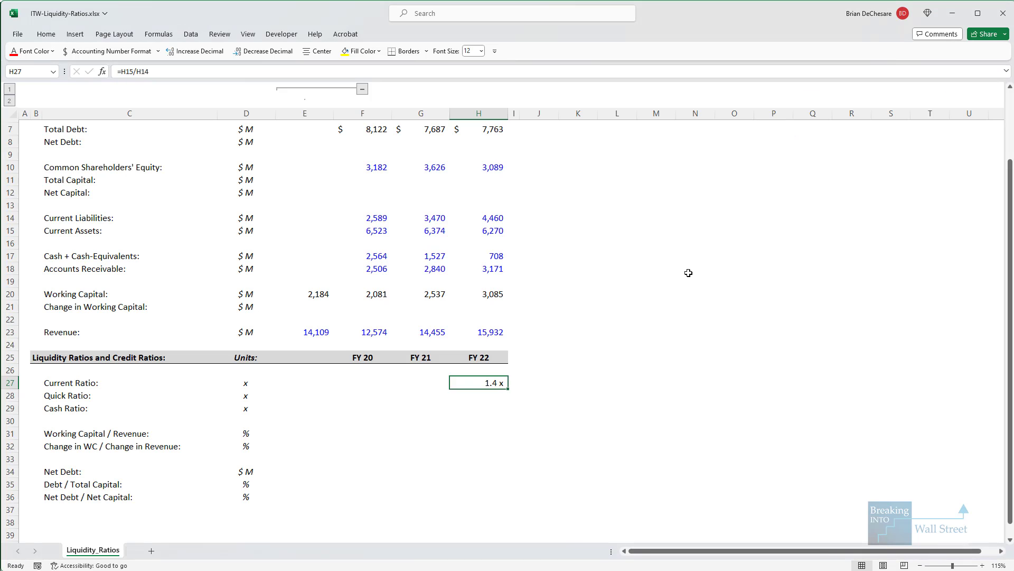
- Enter =(H17+H18)/H14 in H28 for a FY22 quick ratio of 0.9x
{"action": "key", "text": "Down"}
{"action": "key", "text": "F2"}
{"action": "type", "text": "=("}
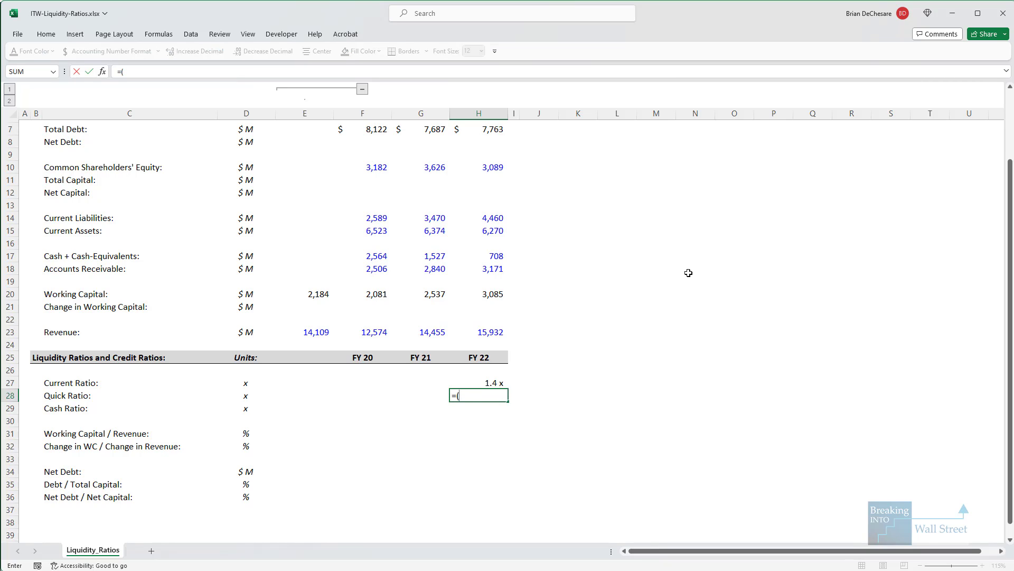
{"action": "key", "text": "Up"}
{"action": "key", "text": "Up"}
{"action": "key", "text": "Up"}
{"action": "key", "text": "Up"}
{"action": "key", "text": "Up"}
{"action": "key", "text": "Up"}
{"action": "key", "text": "Up"}
{"action": "key", "text": "Up"}
{"action": "key", "text": "Up"}
{"action": "key", "text": "Up"}
{"action": "key", "text": "Up"}
{"action": "type", "text": "+"}
{"action": "key", "text": "Up"}
{"action": "key", "text": "Up"}
{"action": "key", "text": "Up"}
{"action": "key", "text": "Up"}
{"action": "key", "text": "Up"}
{"action": "key", "text": "Up"}
{"action": "key", "text": "Up"}
{"action": "key", "text": "Up"}
{"action": "key", "text": "Up"}
{"action": "key", "text": "Up"}
{"action": "type", "text": ")/"}
{"action": "key", "text": "Up"}
{"action": "key", "text": "Up"}
{"action": "key", "text": "Up"}
{"action": "key", "text": "Up"}
{"action": "key", "text": "Up"}
{"action": "key", "text": "Up"}
{"action": "key", "text": "Up"}
{"action": "key", "text": "Up"}
{"action": "key", "text": "Up"}
{"action": "key", "text": "Up"}
{"action": "key", "text": "Up"}
{"action": "key", "text": "Up"}
{"action": "key", "text": "Up"}
{"action": "key", "text": "Up"}
{"action": "key", "text": "Return"}
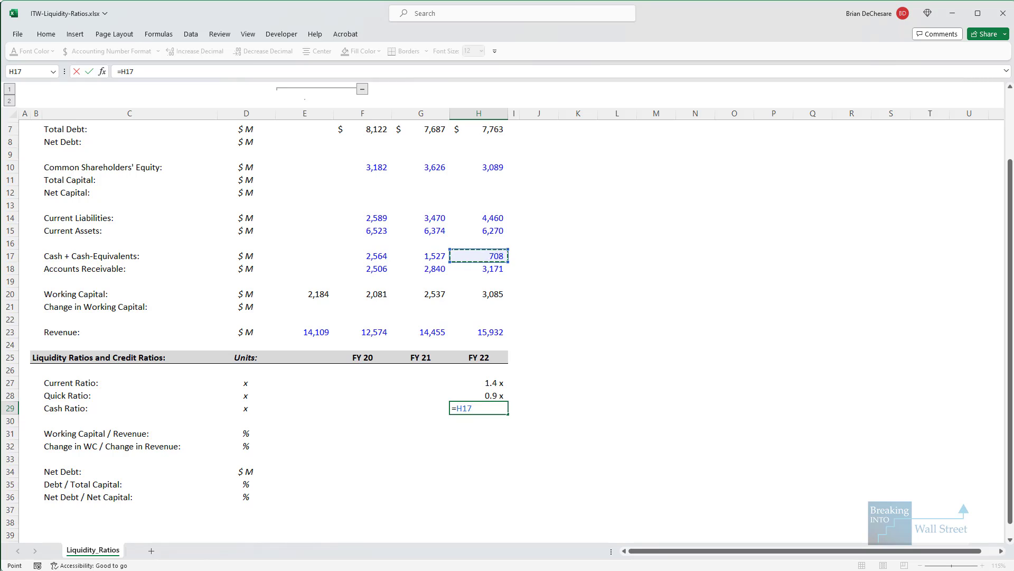
- Enter =H17/H14 in H29 for a FY22 cash ratio of 0.2x
{"action": "type", "text": "/"}
{"action": "key", "text": "Up"}
{"action": "key", "text": "Up"}
{"action": "key", "text": "Up"}
{"action": "key", "text": "Up"}
{"action": "key", "text": "Up"}
{"action": "key", "text": "Up"}
{"action": "key", "text": "Up"}
{"action": "key", "text": "Up"}
{"action": "key", "text": "Up"}
{"action": "key", "text": "Up"}
{"action": "key", "text": "Up"}
{"action": "key", "text": "Up"}
{"action": "key", "text": "Up"}
{"action": "key", "text": "Up"}
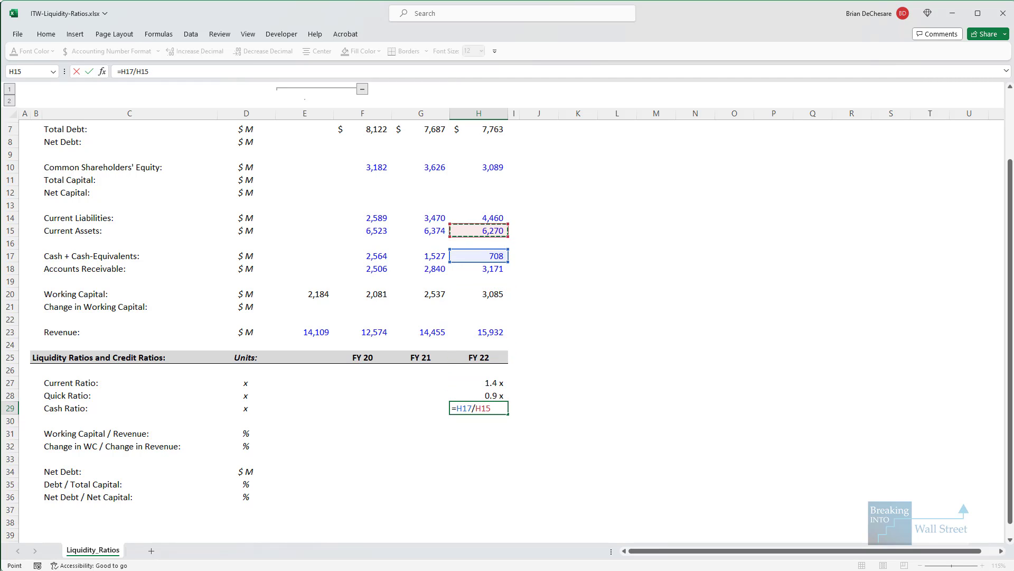
{"action": "key", "text": "Up"}
{"action": "key", "text": "ctrl+Return"}
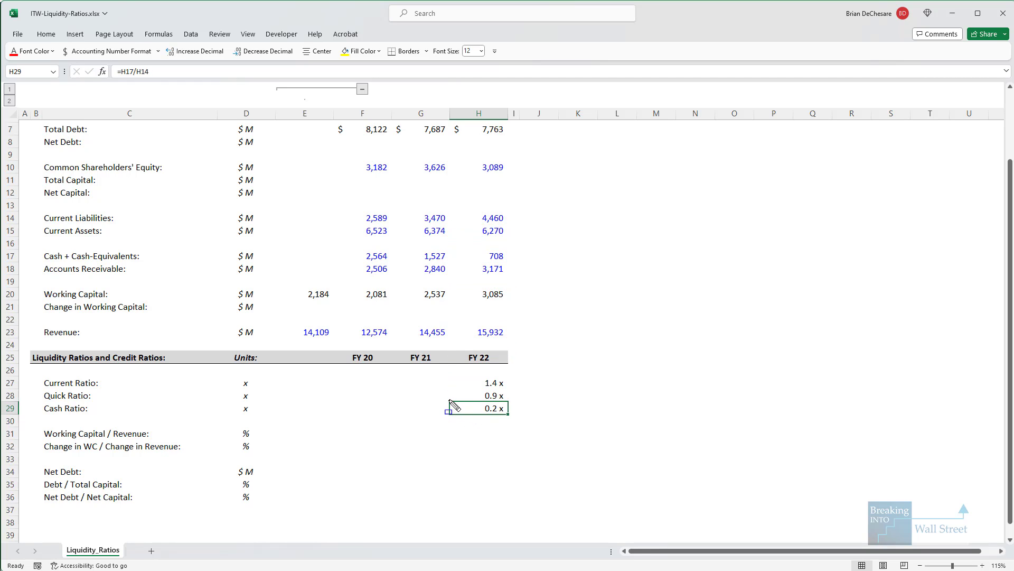
- Box the 0.2x cash ratio, then open H20's formula =(3171+2054+329)-(594+1728+147)
{"action": "left_click_drag", "start_coordinate": [450, 400], "coordinate": [537, 419]}
{"action": "double_click", "coordinate": [476, 295]}
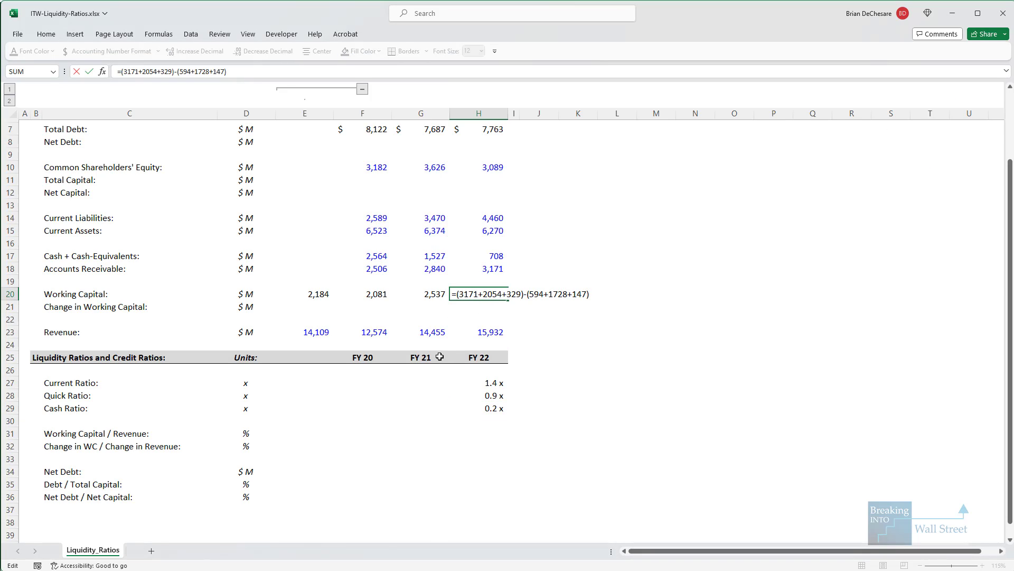
- Outline receivables, inventories, prepaid, payables, accrued expenses and income taxes rows, then clear the outlines
{"action": "key", "text": "alt+Tab"}
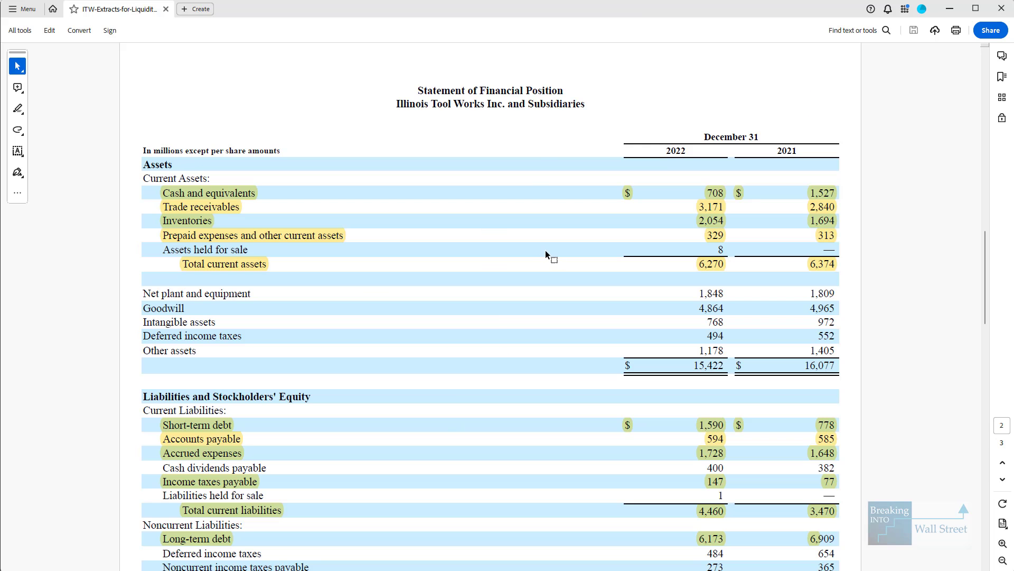
{"action": "scroll", "coordinate": [344, 250], "scroll_direction": "up", "scroll_amount": 1}
{"action": "mouse_move", "coordinate": [153, 223]}
{"action": "left_mouse_down"}
{"action": "mouse_move", "coordinate": [179, 235]}
{"action": "mouse_move", "coordinate": [856, 268]}
{"action": "left_mouse_up"}
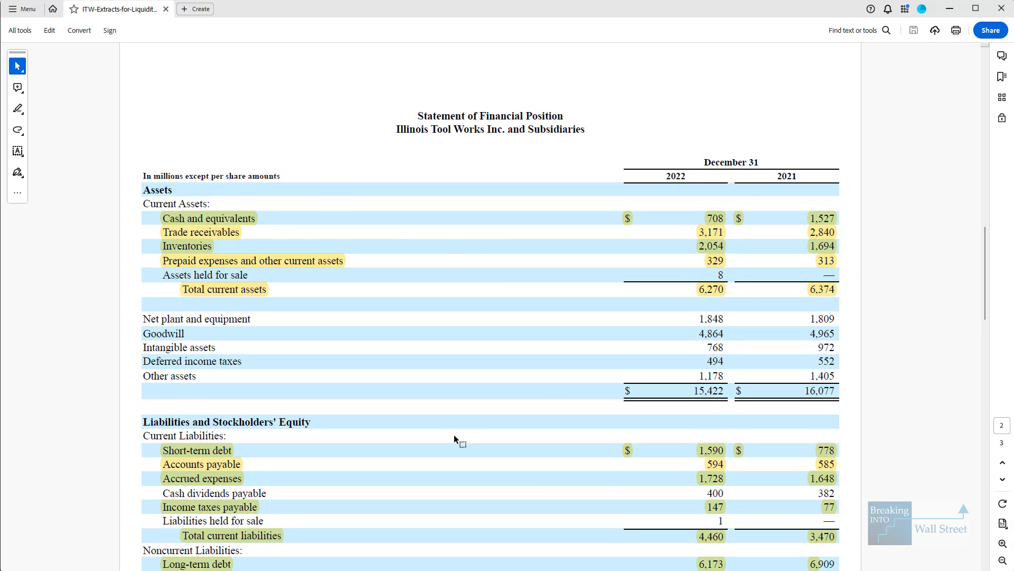
{"action": "scroll", "coordinate": [455, 434], "scroll_direction": "down", "scroll_amount": 2}
{"action": "left_click_drag", "start_coordinate": [155, 407], "coordinate": [851, 438]}
{"action": "mouse_move", "coordinate": [154, 446]}
{"action": "left_mouse_down"}
{"action": "mouse_move", "coordinate": [643, 475]}
{"action": "mouse_move", "coordinate": [851, 477]}
{"action": "mouse_move", "coordinate": [853, 468]}
{"action": "left_mouse_up"}
{"action": "key", "text": "Escape"}
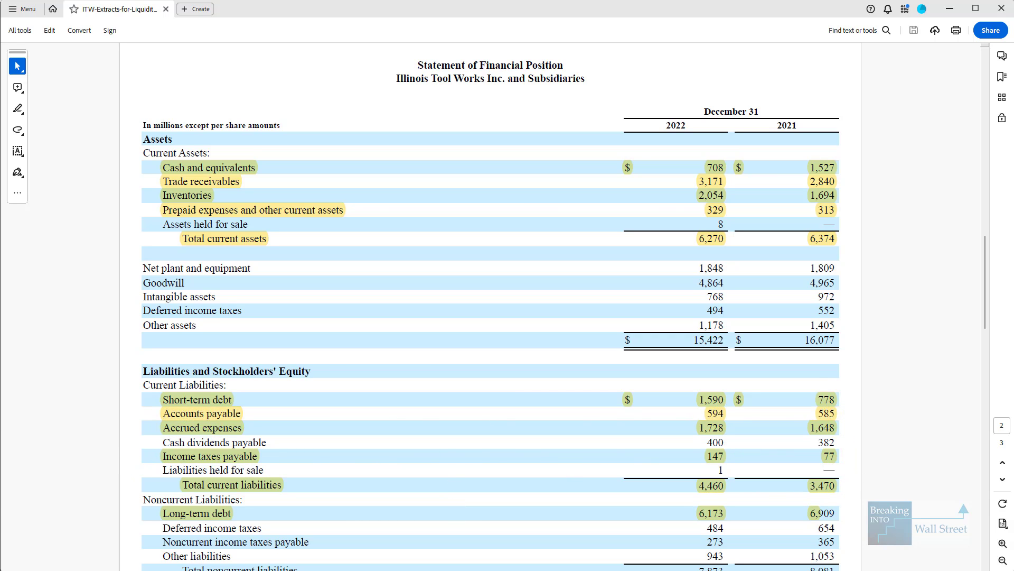
- Keep the working capital formula unchanged and enter =H20/H23 in H31, giving 19.4%
{"action": "key", "text": "alt+Tab"}
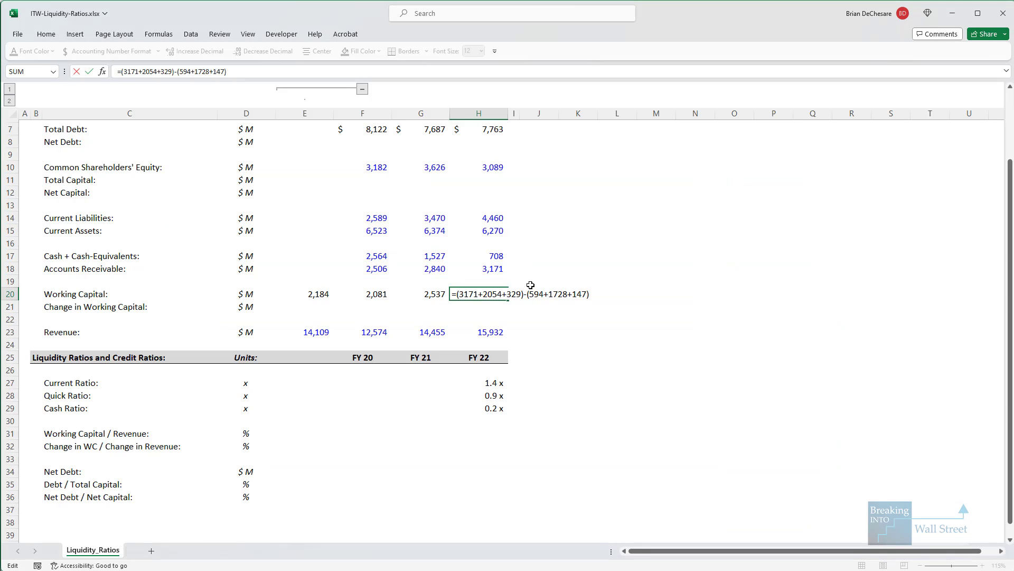
{"action": "key", "text": "ctrl+Return"}
{"action": "left_click", "coordinate": [478, 422]}
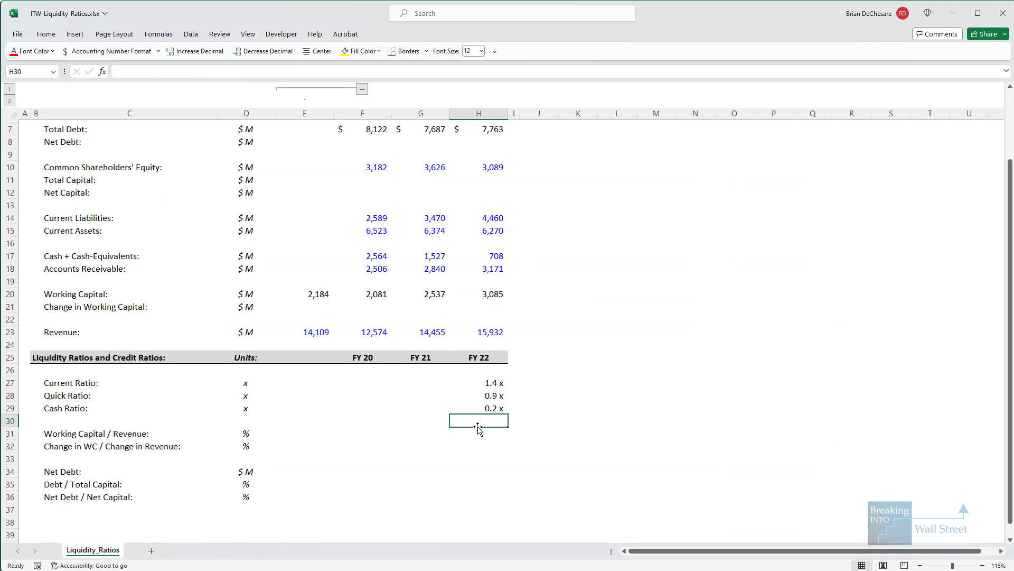
{"action": "left_click", "coordinate": [479, 430]}
{"action": "type", "text": "="}
{"action": "key", "text": "Up"}
{"action": "key", "text": "Up"}
{"action": "key", "text": "Up"}
{"action": "key", "text": "Up"}
{"action": "key", "text": "Up"}
{"action": "key", "text": "Up"}
{"action": "key", "text": "Up"}
{"action": "key", "text": "Up"}
{"action": "key", "text": "Up"}
{"action": "key", "text": "Up"}
{"action": "key", "text": "Up"}
{"action": "key", "text": "Up"}
{"action": "key", "text": "Up"}
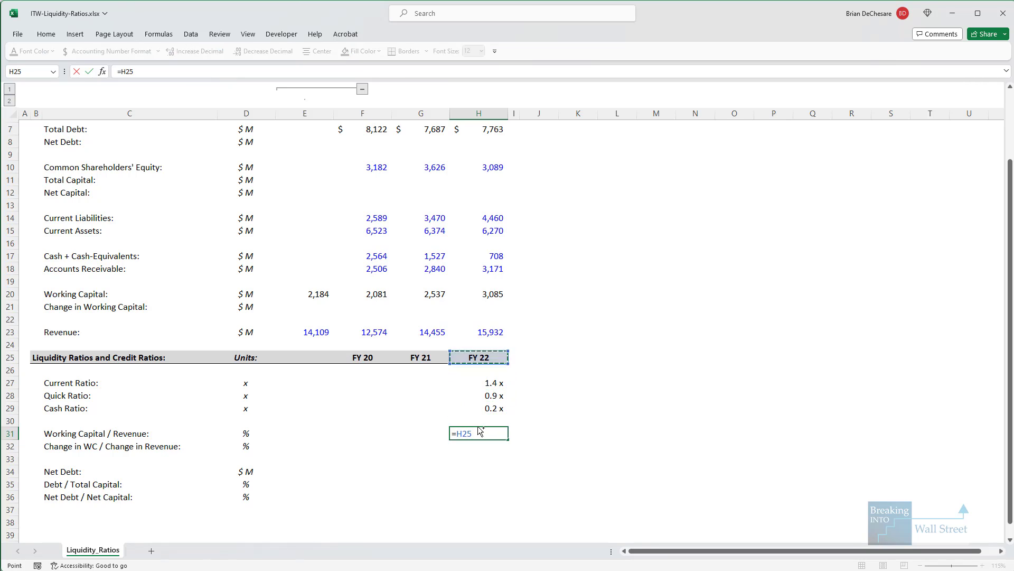
{"action": "key", "text": "Down"}
{"action": "key", "text": "Down"}
{"action": "type", "text": "/"}
{"action": "key", "text": "Up"}
{"action": "key", "text": "Up"}
{"action": "key", "text": "Up"}
{"action": "key", "text": "Up"}
{"action": "key", "text": "Up"}
{"action": "key", "text": "Up"}
{"action": "key", "text": "Up"}
{"action": "key", "text": "Up"}
{"action": "key", "text": "ctrl+Return"}
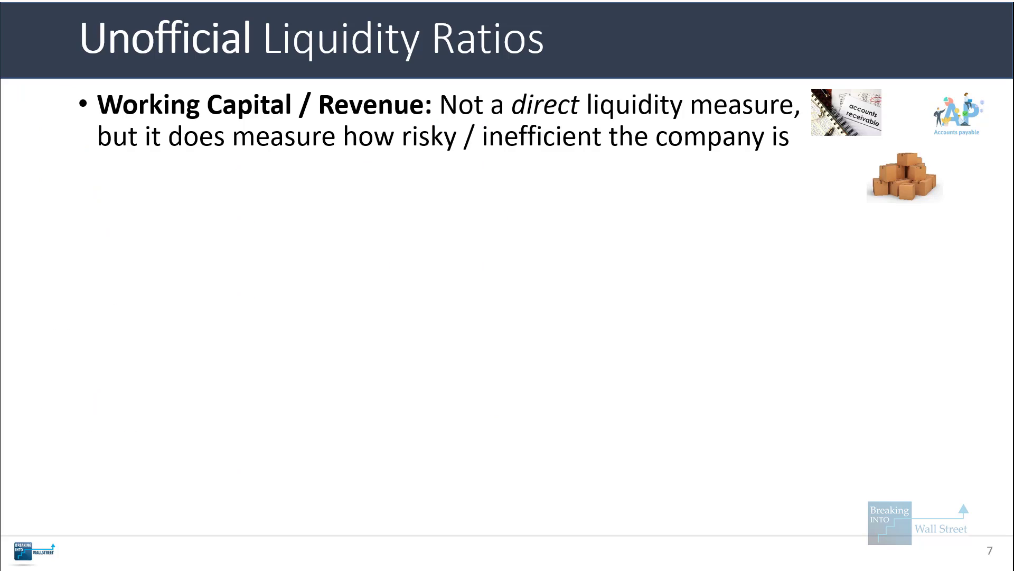
{"action": "key", "text": "Right"}
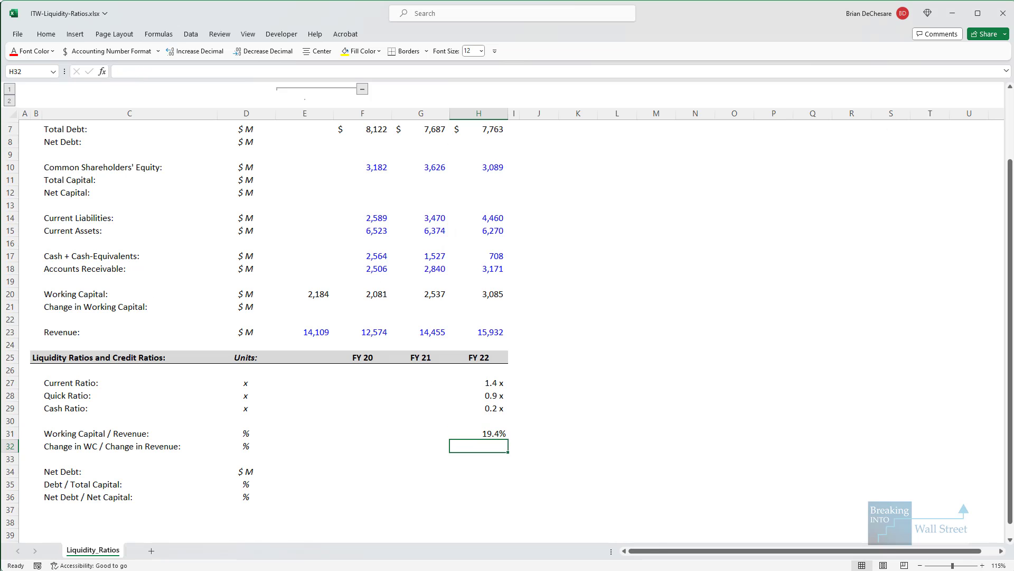
- Enter =G20-H20 in H21 for a FY22 change in working capital of (548)
{"action": "left_click", "coordinate": [478, 306]}
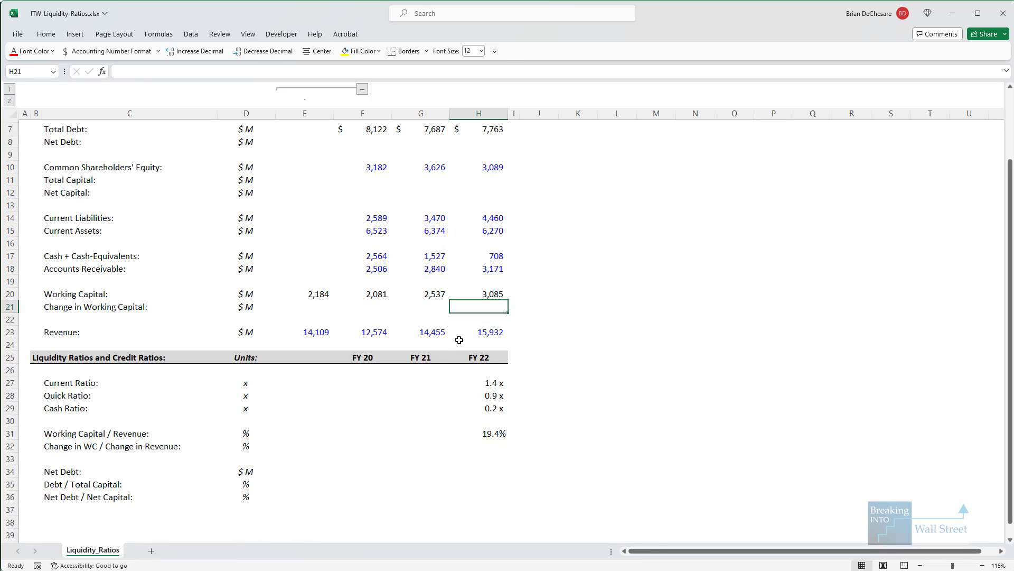
{"action": "type", "text": "="}
{"action": "key", "text": "Left"}
{"action": "key", "text": "Up"}
{"action": "type", "text": "-"}
{"action": "key", "text": "Up"}
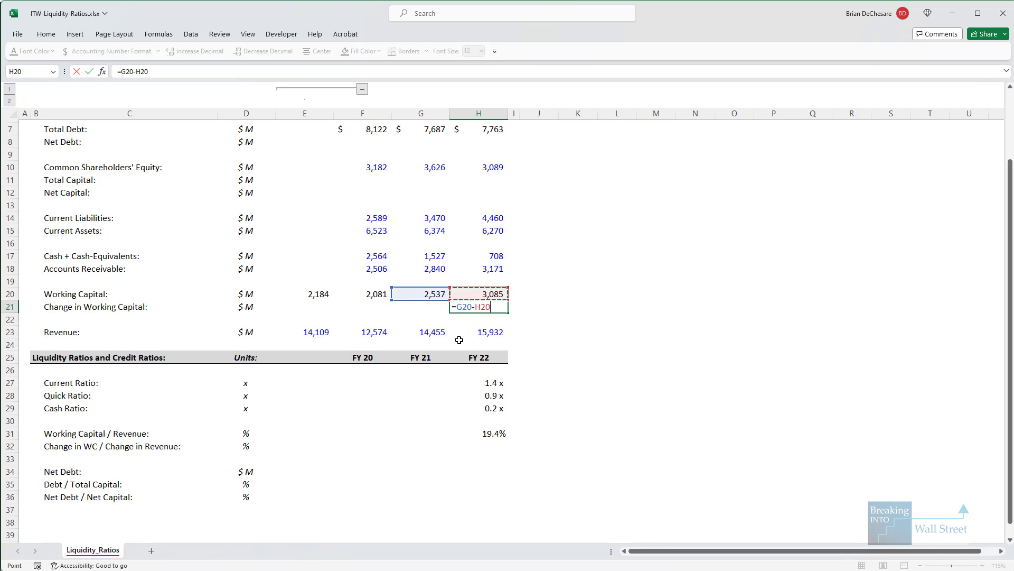
{"action": "key", "text": "ctrl+Return"}
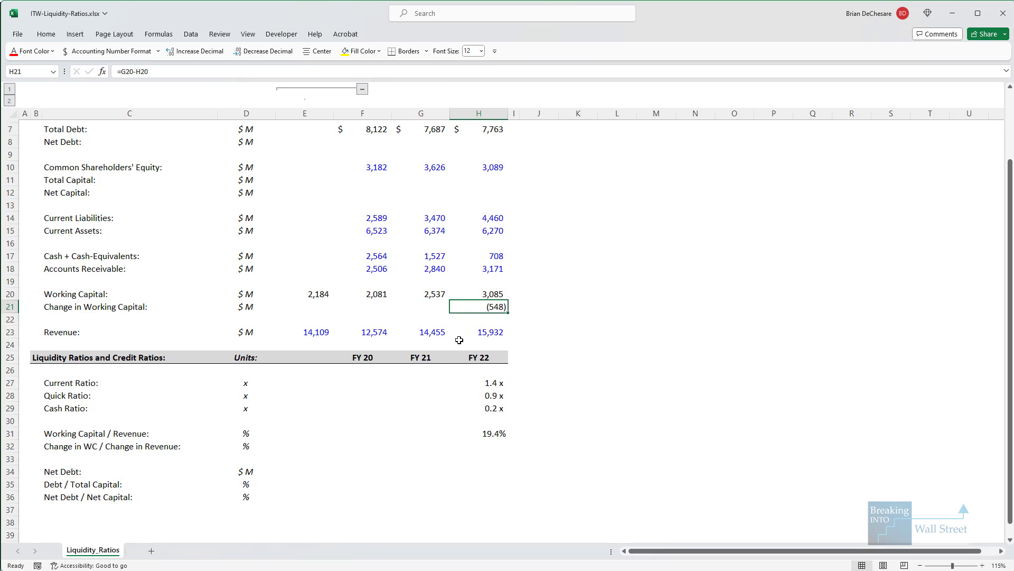
- Copy the change formula into FY21 and FY20, giving (456) and 103, and check references
{"action": "scroll", "coordinate": [481, 325], "scroll_direction": "up", "scroll_amount": 1}
{"action": "key", "text": "ctrl+c"}
{"action": "key", "text": "Left"}
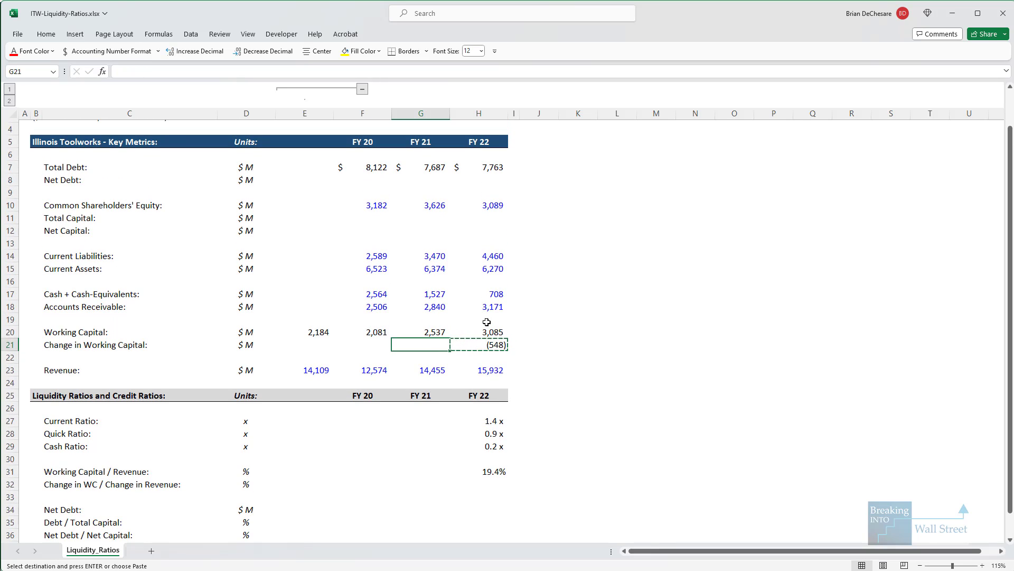
{"action": "key", "text": "ctrl+v"}
{"action": "key", "text": "Left"}
{"action": "key", "text": "ctrl+v"}
{"action": "key", "text": "Escape"}
{"action": "key", "text": "F2"}
{"action": "key", "text": "Tab"}
{"action": "key", "text": "F2"}
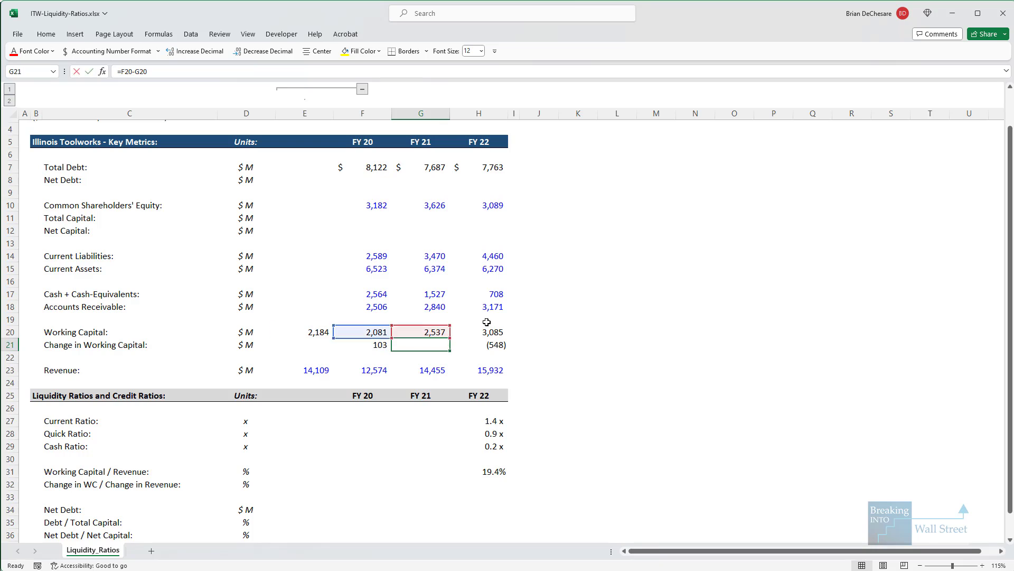
{"action": "key", "text": "Return"}
- Begin the FY22 Change in WC / Change in Revenue formula in H32 referencing H21
{"action": "left_click", "coordinate": [494, 483]}
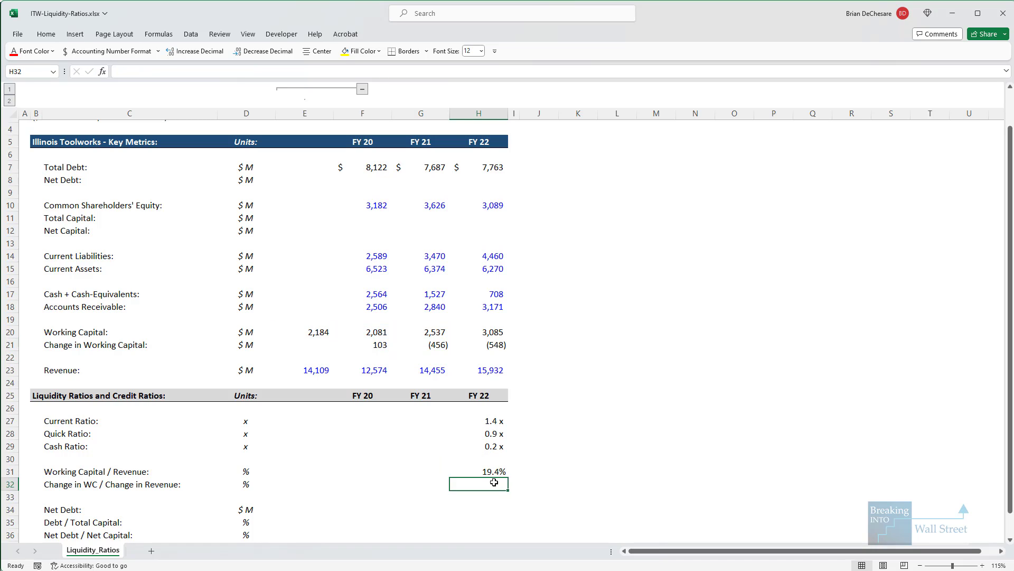
{"action": "type", "text": "="}
{"action": "key", "text": "Up"}
{"action": "key", "text": "Up"}
{"action": "key", "text": "Up"}
{"action": "key", "text": "Up"}
{"action": "key", "text": "Up"}
{"action": "key", "text": "Up"}
{"action": "key", "text": "Up"}
{"action": "key", "text": "Up"}
{"action": "key", "text": "Up"}
{"action": "key", "text": "Up"}
{"action": "key", "text": "Up"}
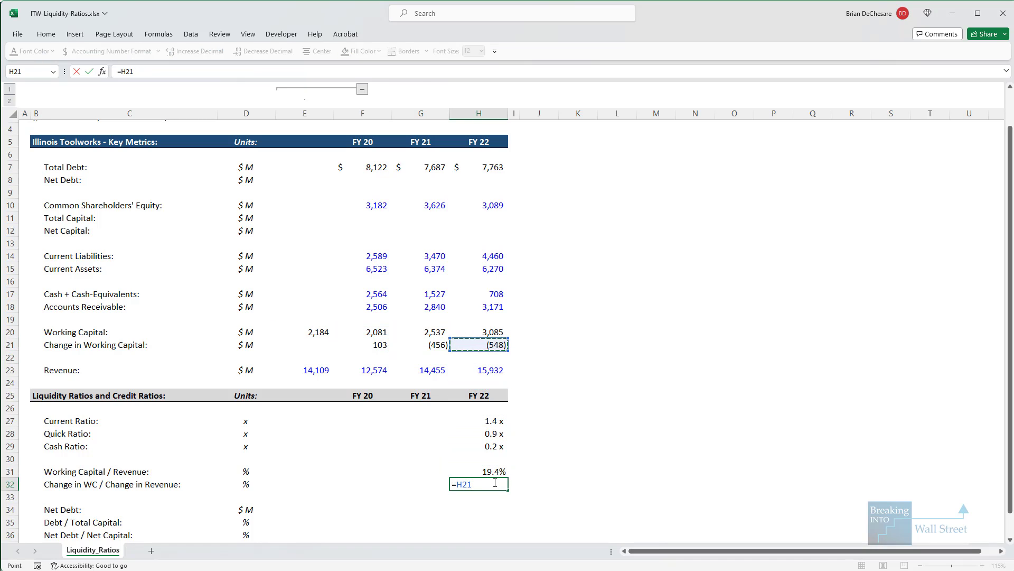
- Finish H32 as =H21/(H23-G23), giving a FY22 Change in WC / Change in Revenue of (37.1%)
{"action": "type", "text": "/("}
{"action": "left_click", "coordinate": [483, 374]}
{"action": "scroll", "coordinate": [483, 374], "scroll_direction": "down", "scroll_amount": 1}
{"action": "type", "text": "-"}
{"action": "key", "text": "Left"}
{"action": "key", "text": "Up"}
{"action": "key", "text": "Up"}
{"action": "key", "text": "Up"}
{"action": "key", "text": "Up"}
{"action": "key", "text": "Up"}
{"action": "key", "text": "Up"}
{"action": "key", "text": "Up"}
{"action": "key", "text": "Up"}
{"action": "key", "text": "Up"}
{"action": "key", "text": "Return"}
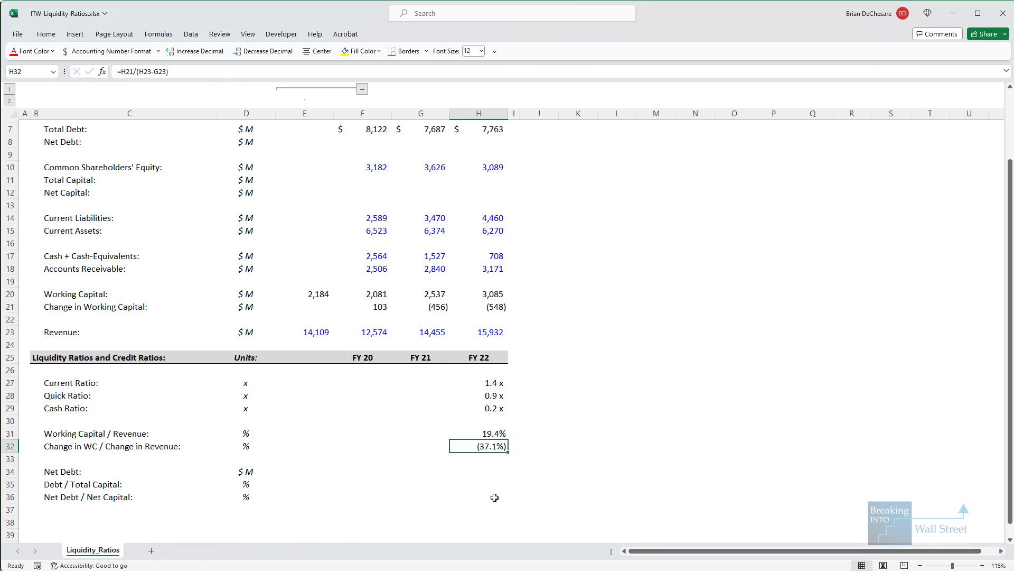
- Outline the (37.1%) result for emphasis, then advance to the Net Debt slide
{"action": "left_click_drag", "start_coordinate": [445, 438], "coordinate": [538, 454]}
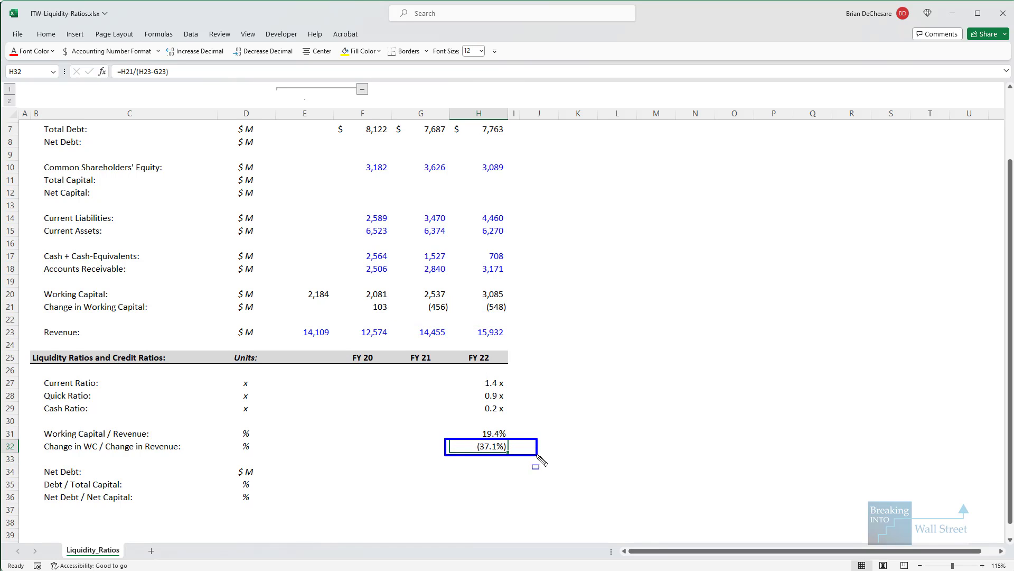
{"action": "key", "text": "Escape"}
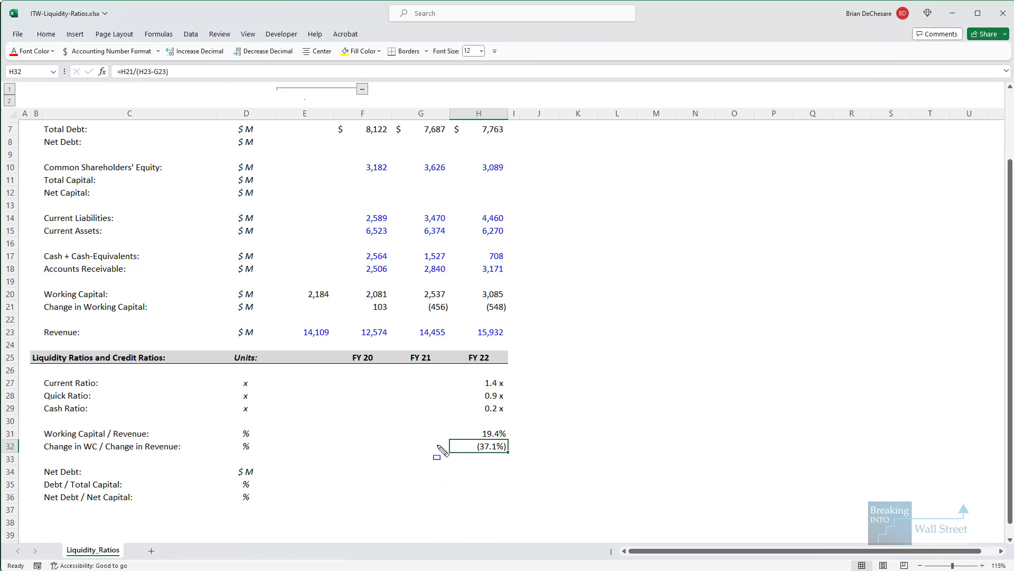
{"action": "left_click_drag", "start_coordinate": [438, 438], "coordinate": [525, 455]}
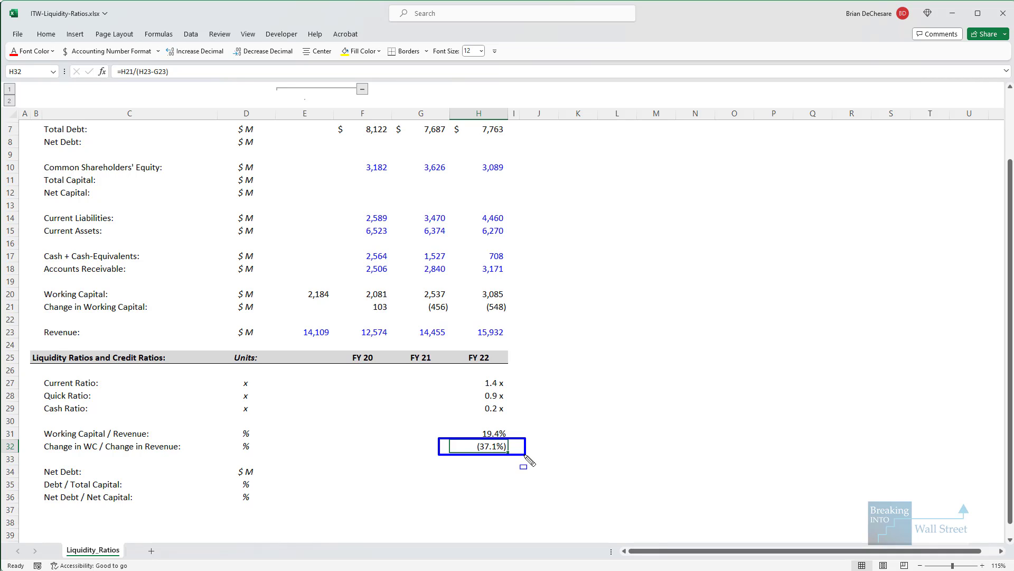
{"action": "key", "text": "Escape"}
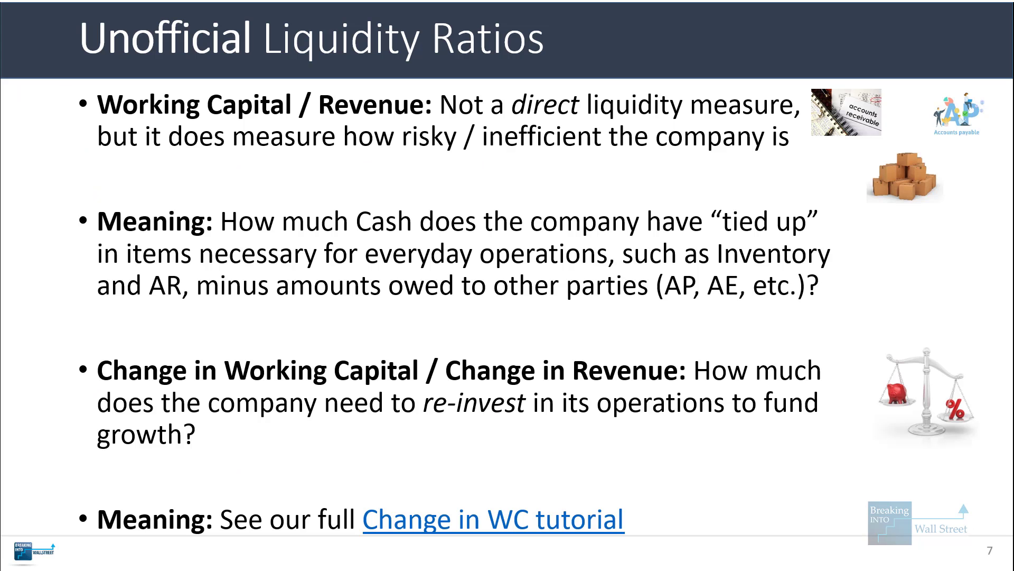
{"action": "key", "text": "Right"}
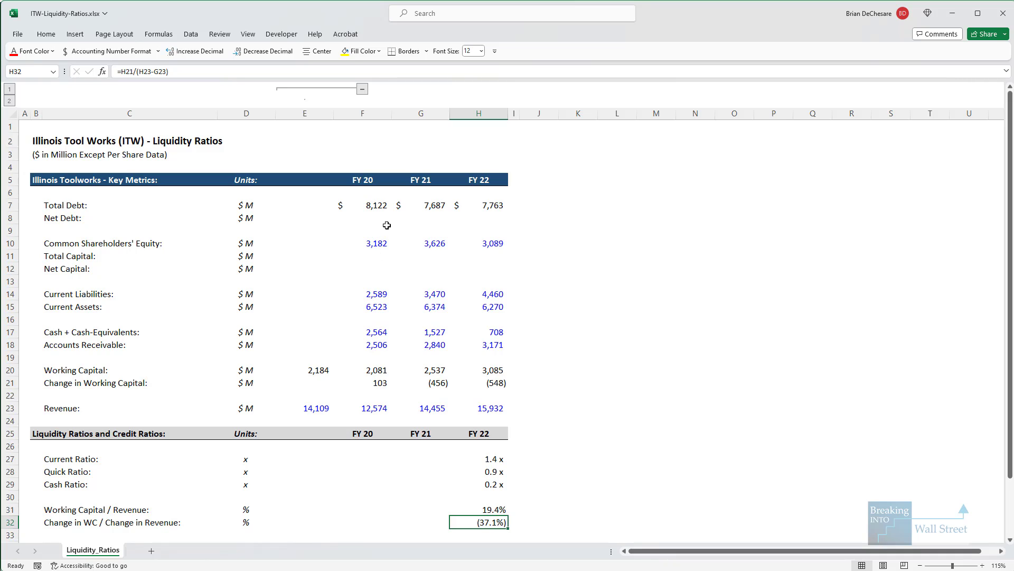
- Enter FY20 Net Debt in F8 as =F7-F17, giving 5,558
{"action": "left_click", "coordinate": [387, 225]}
{"action": "key", "text": "Up"}
{"action": "type", "text": "="}
{"action": "key", "text": "Up"}
{"action": "type", "text": "-"}
{"action": "key", "text": "Down"}
{"action": "key", "text": "Down"}
{"action": "key", "text": "Down"}
{"action": "key", "text": "Down"}
{"action": "key", "text": "Down"}
{"action": "key", "text": "Down"}
{"action": "key", "text": "Down"}
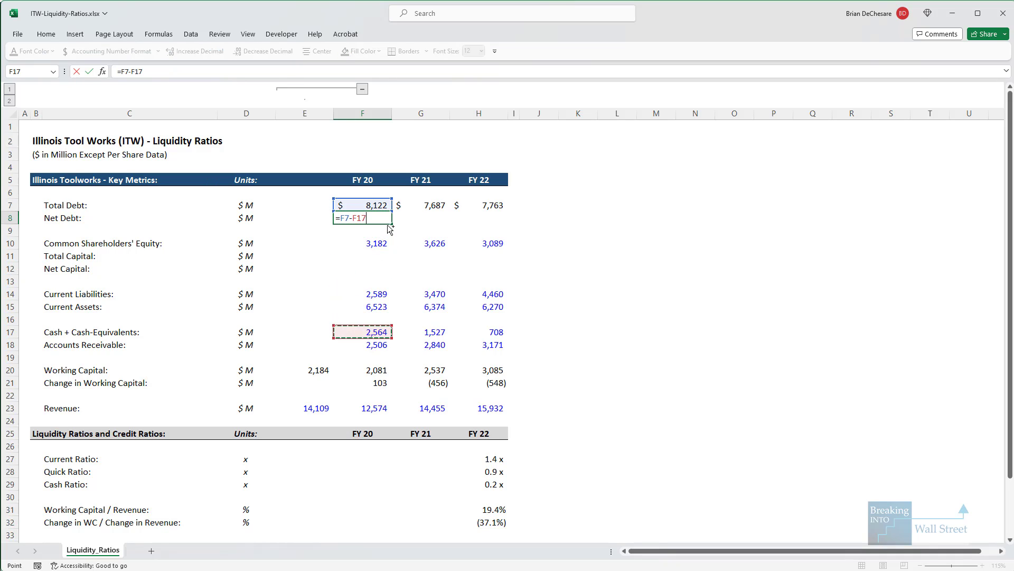
{"action": "key", "text": "Return"}
- Enter FY20 Total Capital in F11 as =F7+F10, giving 11,304
{"action": "key", "text": "Down"}
{"action": "key", "text": "Down"}
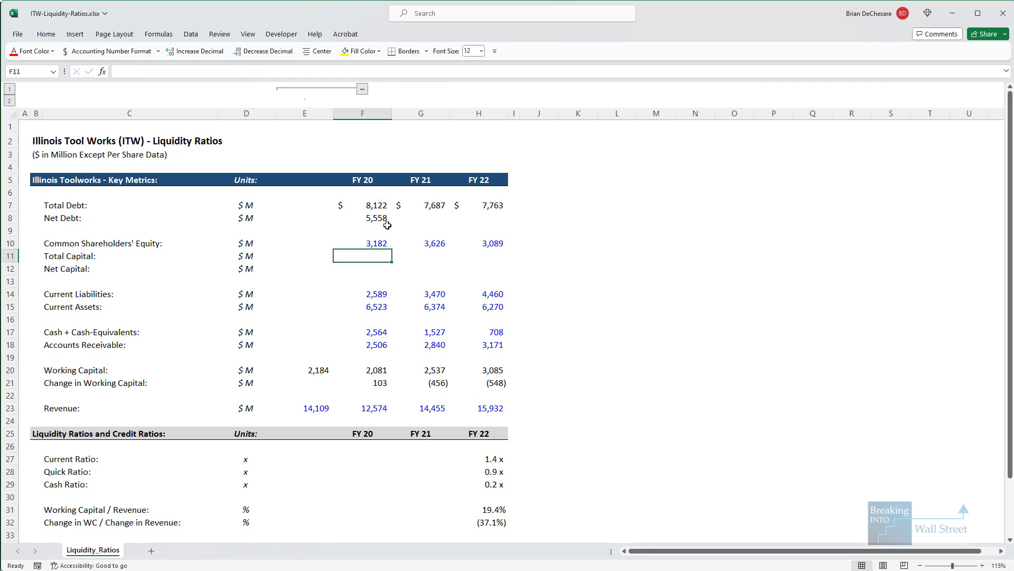
{"action": "type", "text": "="}
{"action": "key", "text": "Up"}
{"action": "key", "text": "Up"}
{"action": "key", "text": "Up"}
{"action": "key", "text": "Up"}
{"action": "type", "text": "+"}
{"action": "key", "text": "Up"}
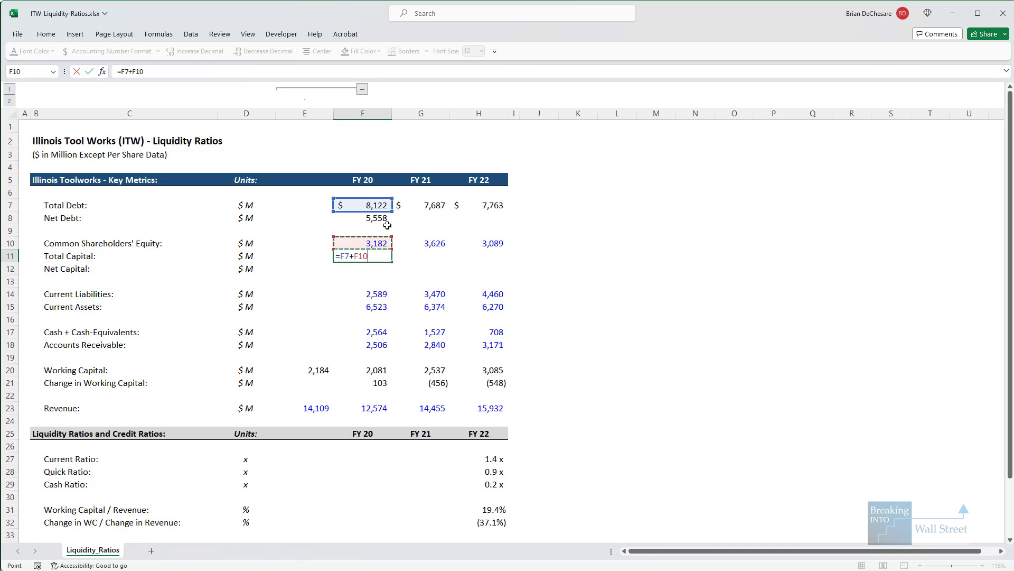
{"action": "key", "text": "ctrl+Return"}
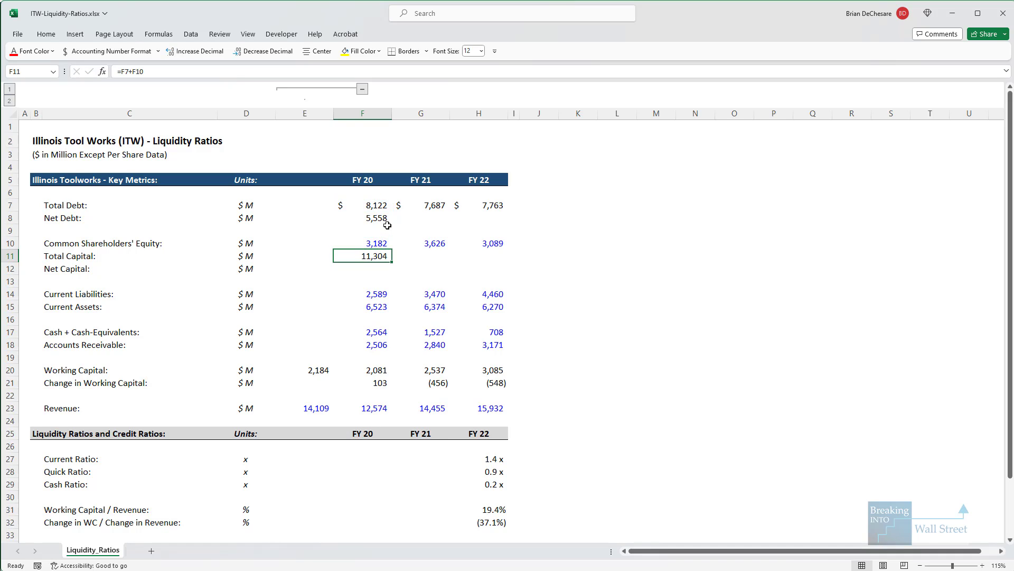
- Highlight 2022 total stockholders' equity of 3,089 and its noncontrolling interest of 1 on the balance sheet
{"action": "key", "text": "alt+Tab"}
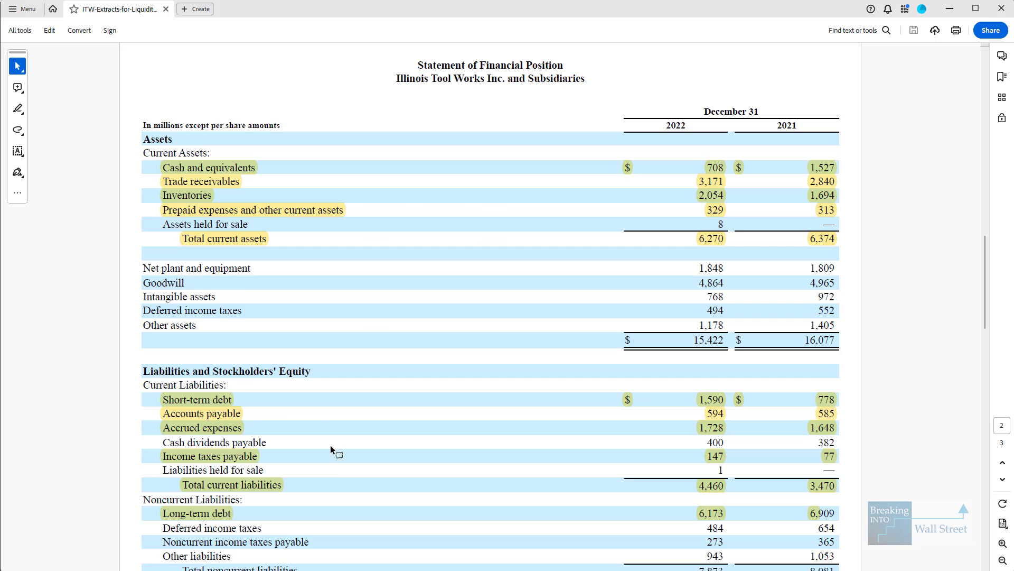
{"action": "scroll", "coordinate": [326, 433], "scroll_direction": "down", "scroll_amount": 5}
{"action": "mouse_move", "coordinate": [163, 417]}
{"action": "left_mouse_down"}
{"action": "mouse_move", "coordinate": [919, 453]}
{"action": "mouse_move", "coordinate": [890, 442]}
{"action": "left_mouse_up"}
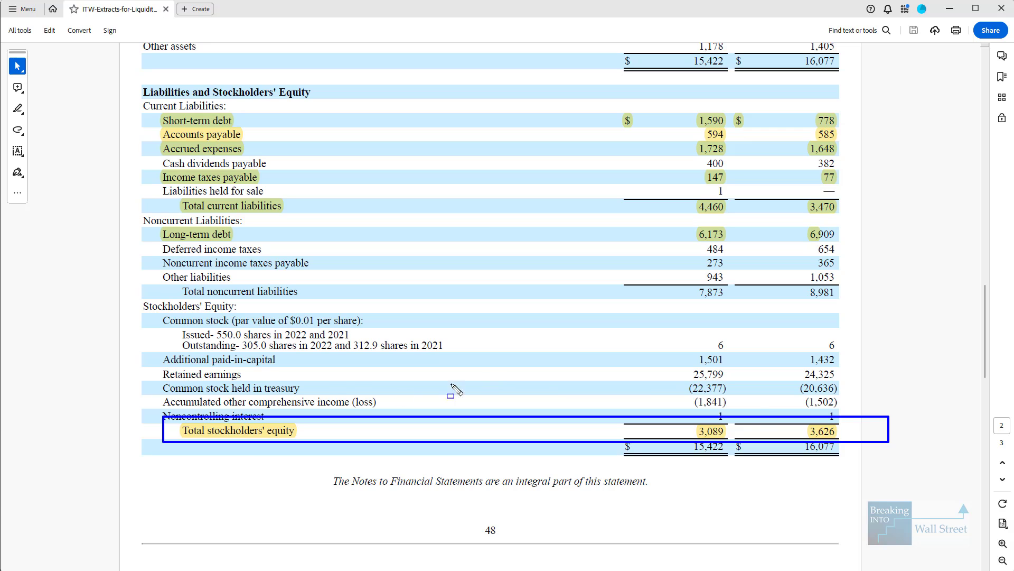
{"action": "key", "text": "Escape"}
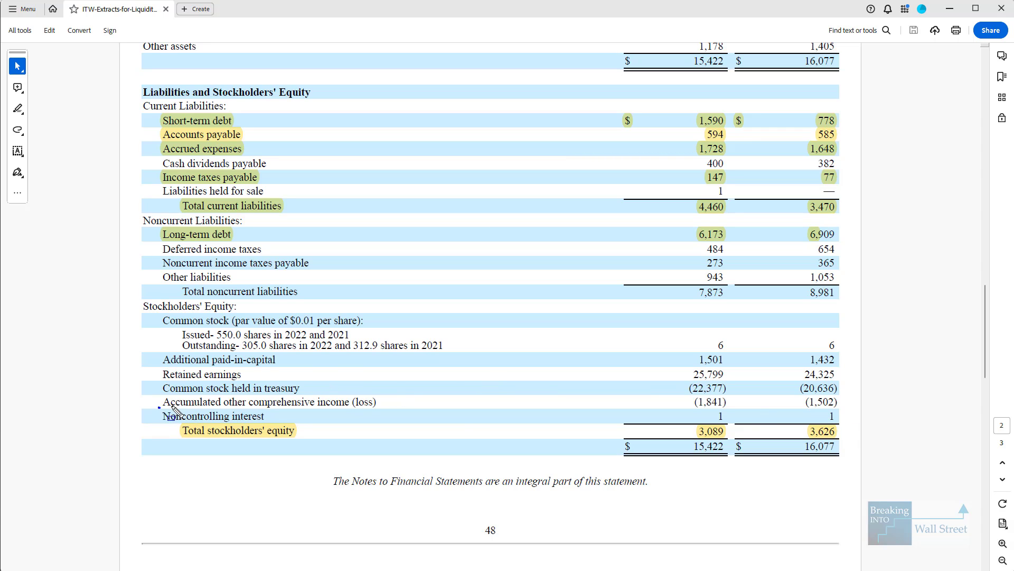
{"action": "mouse_move", "coordinate": [159, 408]}
{"action": "left_mouse_down"}
{"action": "mouse_move", "coordinate": [943, 435]}
{"action": "mouse_move", "coordinate": [931, 434]}
{"action": "left_mouse_up"}
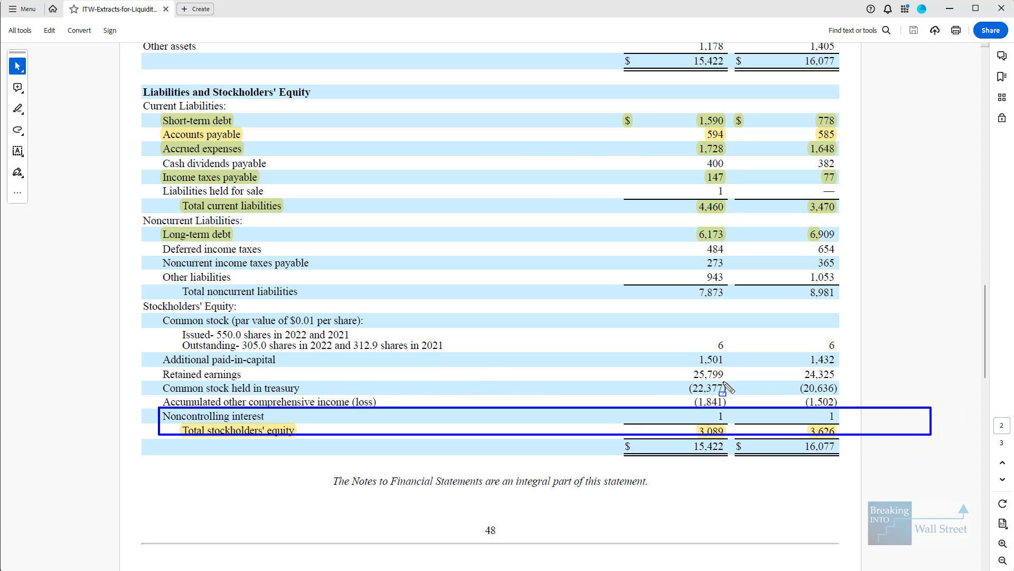
{"action": "key", "text": "Escape"}
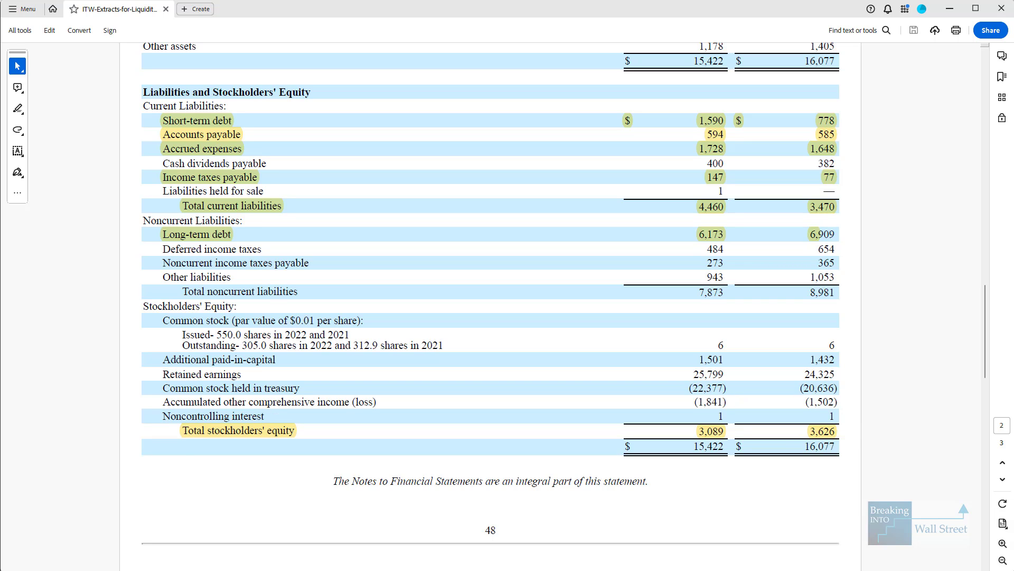
- Fill the Net Debt and Total Capital formulas across FY21 and FY22
{"action": "key", "text": "alt+Tab"}
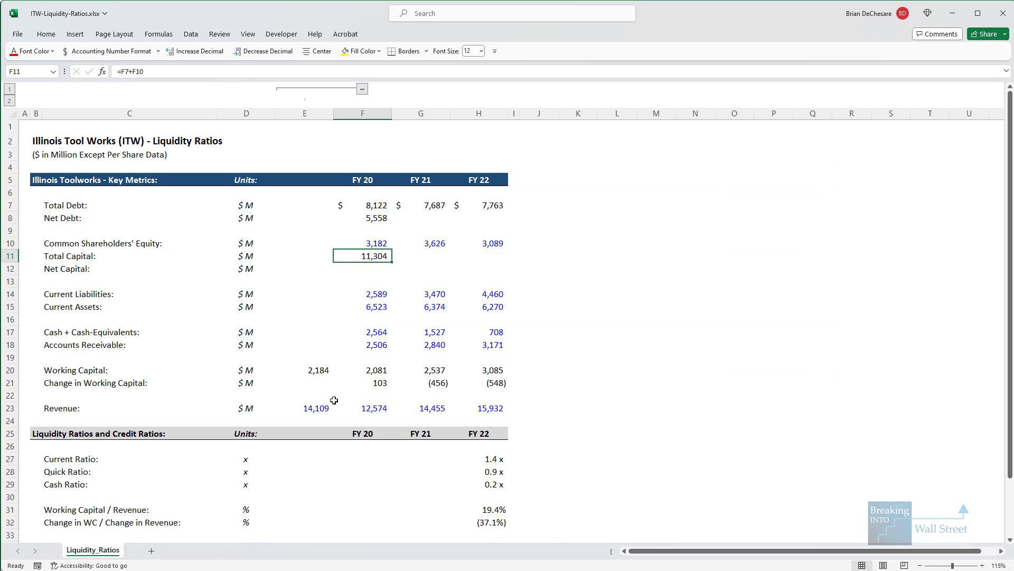
{"action": "key", "text": "Up"}
{"action": "key", "text": "Up"}
{"action": "key", "text": "Up"}
{"action": "key", "text": "shift+Right"}
{"action": "key", "text": "shift+Right"}
{"action": "key", "text": "ctrl+r"}
{"action": "key", "text": "Down"}
{"action": "key", "text": "Down"}
{"action": "key", "text": "Down"}
{"action": "key", "text": "shift+Right"}
{"action": "key", "text": "shift+Right"}
{"action": "key", "text": "ctrl+r"}
- Enter Net Capital in F12 as =F11-F17 and fill it across FY21 and FY22
{"action": "key", "text": "Down"}
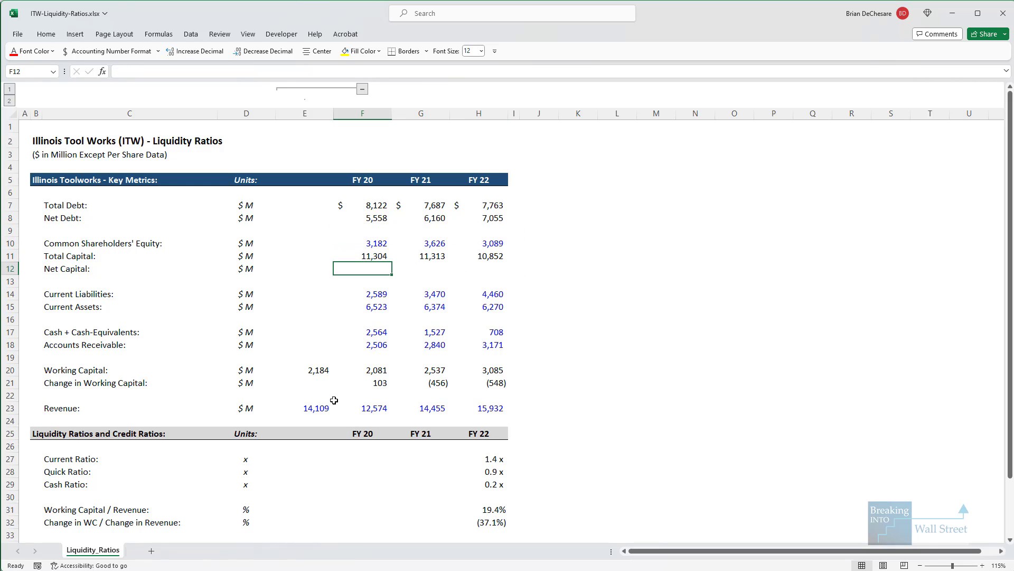
{"action": "type", "text": "="}
{"action": "key", "text": "Up"}
{"action": "type", "text": "-"}
{"action": "key", "text": "Down"}
{"action": "key", "text": "Down"}
{"action": "key", "text": "Down"}
{"action": "key", "text": "Down"}
{"action": "key", "text": "Down"}
{"action": "key", "text": "ctrl+Return"}
{"action": "key", "text": "shift+Right"}
{"action": "key", "text": "shift+Right"}
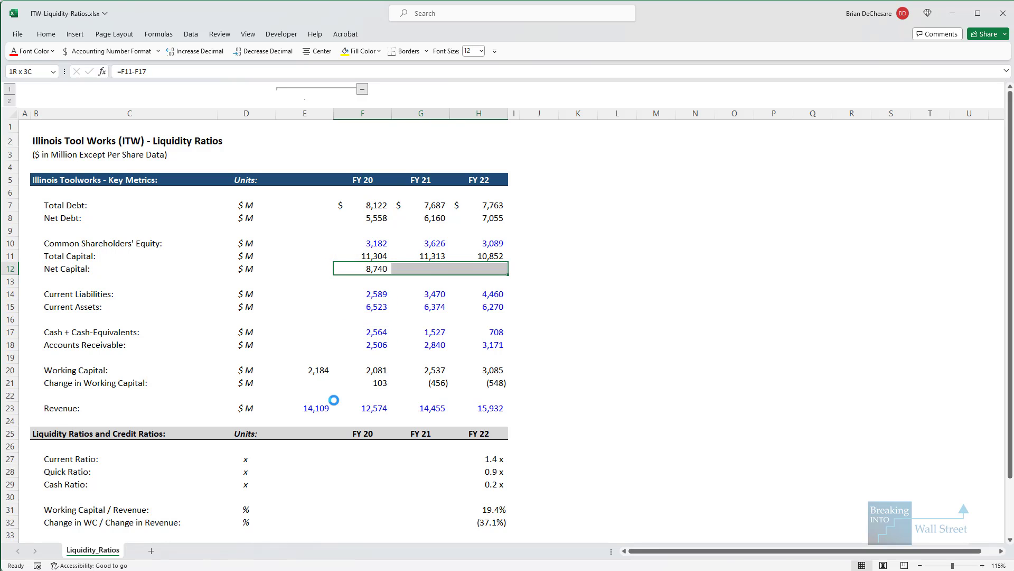
{"action": "key", "text": "ctrl+r"}
- Set the FY22 Net Debt ratio cell H34 to =H8
{"action": "scroll", "coordinate": [334, 400], "scroll_direction": "down", "scroll_amount": 1}
{"action": "left_click", "coordinate": [483, 508]}
{"action": "scroll", "coordinate": [484, 509], "scroll_direction": "down", "scroll_amount": 2}
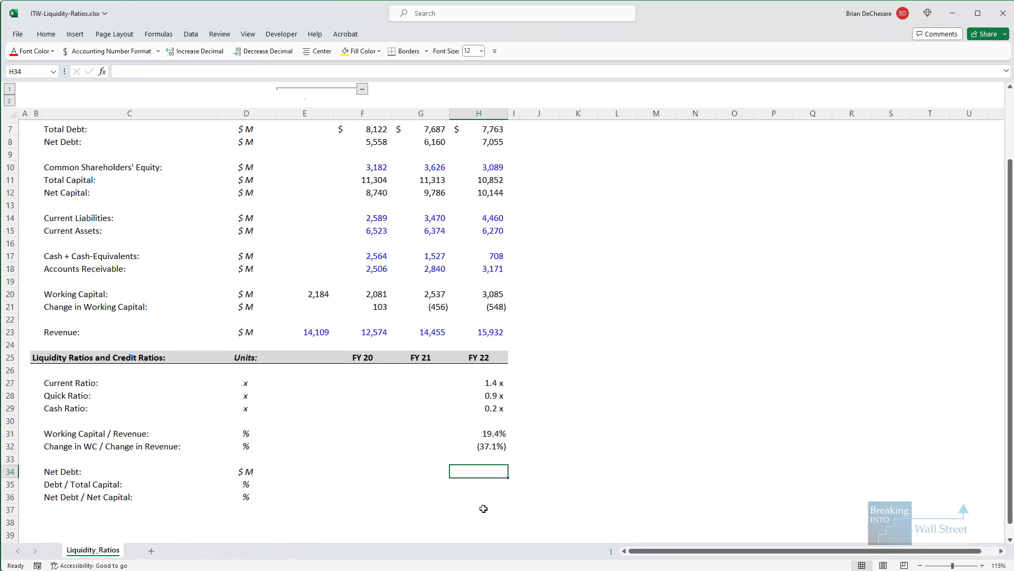
{"action": "type", "text": "="}
{"action": "key", "text": "Up"}
{"action": "key", "text": "Up"}
{"action": "key", "text": "Up"}
{"action": "key", "text": "Up"}
{"action": "key", "text": "Up"}
{"action": "key", "text": "Up"}
{"action": "key", "text": "Up"}
{"action": "key", "text": "Up"}
{"action": "key", "text": "Up"}
{"action": "key", "text": "Up"}
{"action": "key", "text": "Up"}
{"action": "key", "text": "Up"}
{"action": "key", "text": "Up"}
{"action": "key", "text": "Up"}
{"action": "key", "text": "Up"}
{"action": "key", "text": "Up"}
{"action": "key", "text": "Up"}
{"action": "key", "text": "Up"}
{"action": "key", "text": "Up"}
{"action": "key", "text": "Up"}
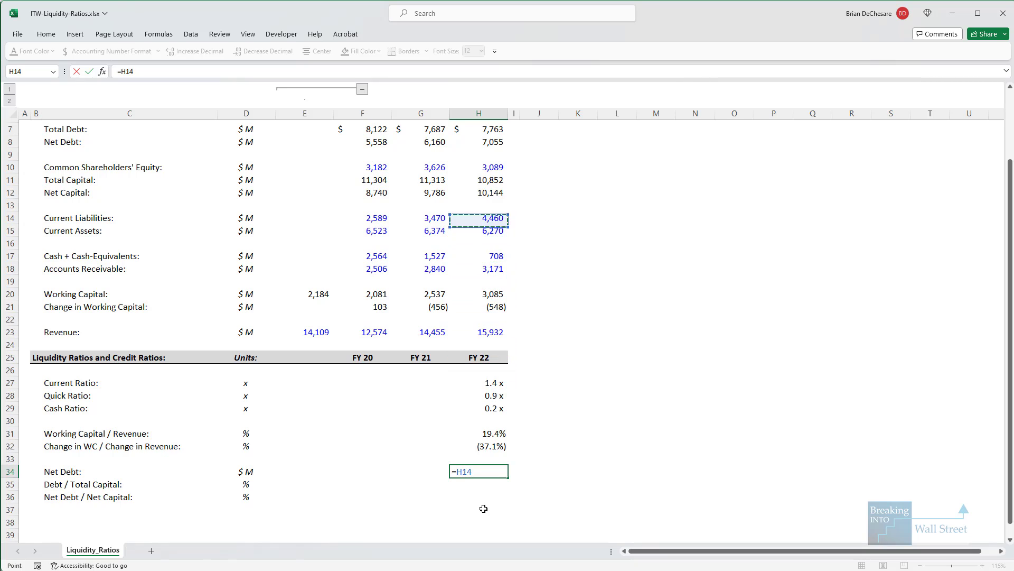
{"action": "key", "text": "Up"}
{"action": "key", "text": "Up"}
{"action": "key", "text": "Up"}
{"action": "key", "text": "Up"}
{"action": "key", "text": "Up"}
{"action": "key", "text": "Up"}
{"action": "key", "text": "Return"}
- Enter FY22 Debt / Total Capital =H7/H11 (71.5%) and Net Debt / Net Capital =H8/H12 (69.5%)
{"action": "type", "text": "="}
{"action": "key", "text": "Up"}
{"action": "key", "text": "Up"}
{"action": "key", "text": "Up"}
{"action": "key", "text": "Up"}
{"action": "key", "text": "Up"}
{"action": "key", "text": "Up"}
{"action": "key", "text": "Up"}
{"action": "key", "text": "Up"}
{"action": "key", "text": "Up"}
{"action": "key", "text": "Up"}
{"action": "key", "text": "Up"}
{"action": "key", "text": "Up"}
{"action": "key", "text": "Up"}
{"action": "key", "text": "Up"}
{"action": "key", "text": "Up"}
{"action": "key", "text": "Up"}
{"action": "key", "text": "Up"}
{"action": "key", "text": "Up"}
{"action": "key", "text": "Up"}
{"action": "key", "text": "Up"}
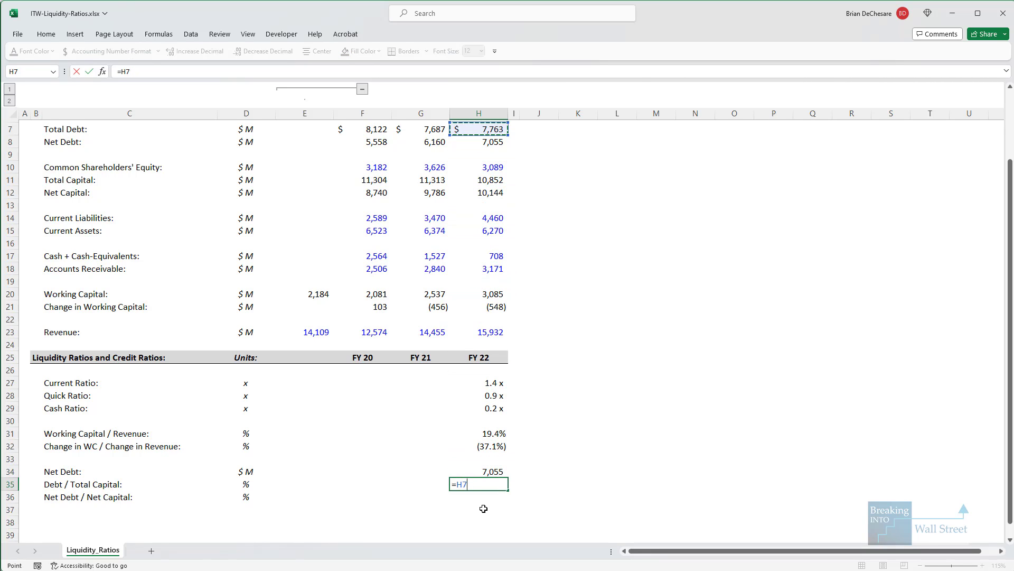
{"action": "type", "text": "/"}
{"action": "key", "text": "Up"}
{"action": "key", "text": "Up"}
{"action": "key", "text": "Up"}
{"action": "key", "text": "Up"}
{"action": "key", "text": "Up"}
{"action": "key", "text": "Up"}
{"action": "key", "text": "Up"}
{"action": "key", "text": "Up"}
{"action": "key", "text": "Up"}
{"action": "key", "text": "Up"}
{"action": "key", "text": "Up"}
{"action": "key", "text": "Up"}
{"action": "key", "text": "Up"}
{"action": "key", "text": "Up"}
{"action": "key", "text": "Up"}
{"action": "key", "text": "Up"}
{"action": "key", "text": "Up"}
{"action": "key", "text": "Up"}
{"action": "key", "text": "Up"}
{"action": "key", "text": "Up"}
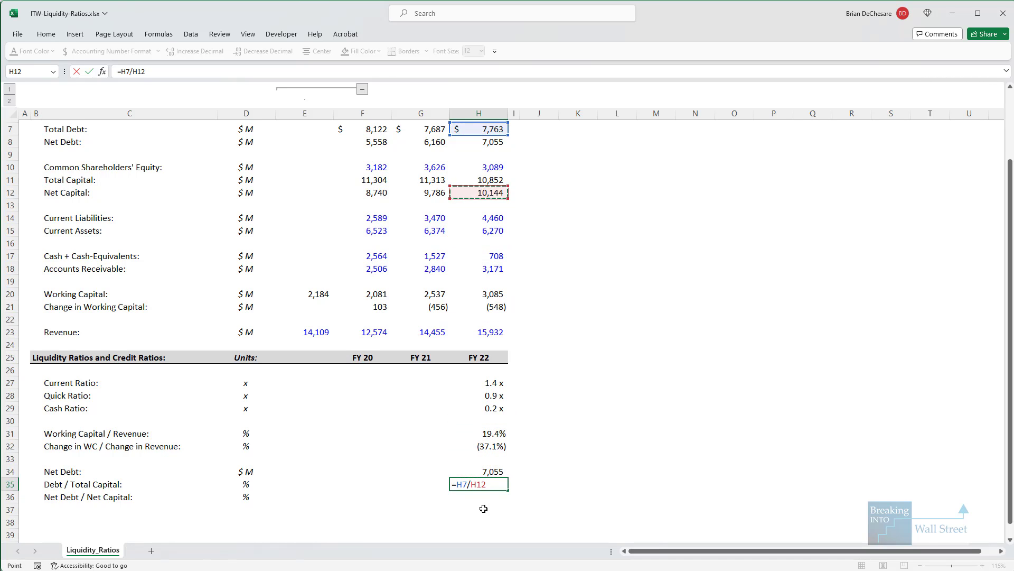
{"action": "key", "text": "Return"}
{"action": "type", "text": "="}
{"action": "key", "text": "Up"}
{"action": "key", "text": "Up"}
{"action": "key", "text": "Up"}
{"action": "key", "text": "Up"}
{"action": "key", "text": "Up"}
{"action": "key", "text": "Up"}
{"action": "key", "text": "Up"}
{"action": "key", "text": "Up"}
{"action": "key", "text": "Up"}
{"action": "key", "text": "Up"}
{"action": "key", "text": "Up"}
{"action": "key", "text": "Up"}
{"action": "key", "text": "Up"}
{"action": "key", "text": "Up"}
{"action": "key", "text": "Up"}
{"action": "key", "text": "Up"}
{"action": "key", "text": "Up"}
{"action": "key", "text": "Up"}
{"action": "key", "text": "Up"}
{"action": "key", "text": "Up"}
{"action": "key", "text": "Up"}
{"action": "type", "text": "/"}
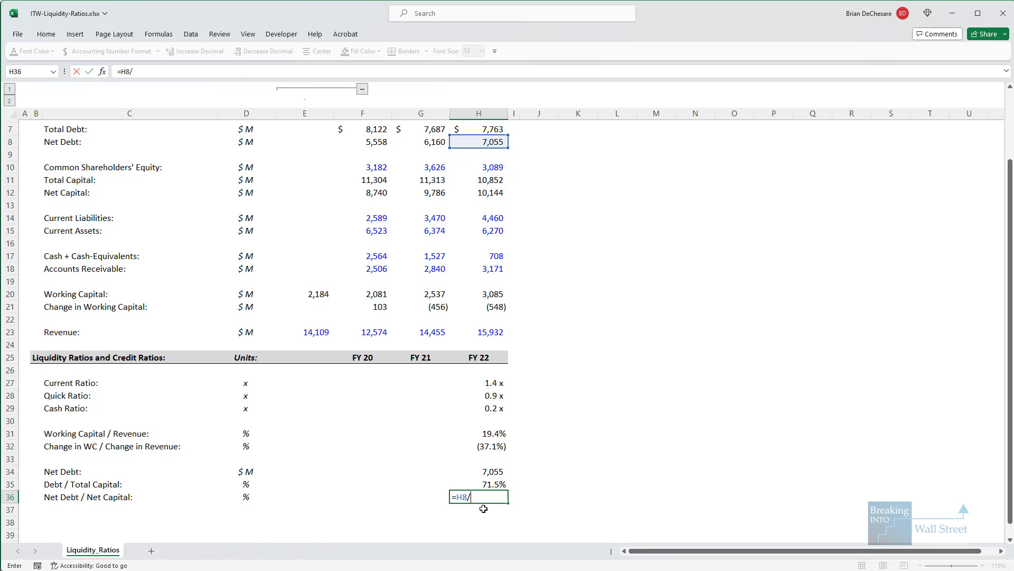
{"action": "key", "text": "Up"}
{"action": "key", "text": "Up"}
{"action": "key", "text": "Up"}
{"action": "key", "text": "Up"}
{"action": "key", "text": "Up"}
{"action": "key", "text": "Up"}
{"action": "key", "text": "Up"}
{"action": "key", "text": "Up"}
{"action": "key", "text": "Up"}
{"action": "key", "text": "Up"}
{"action": "key", "text": "Up"}
{"action": "key", "text": "Up"}
{"action": "key", "text": "Up"}
{"action": "key", "text": "Up"}
{"action": "key", "text": "Up"}
{"action": "key", "text": "Up"}
{"action": "key", "text": "Up"}
{"action": "key", "text": "Up"}
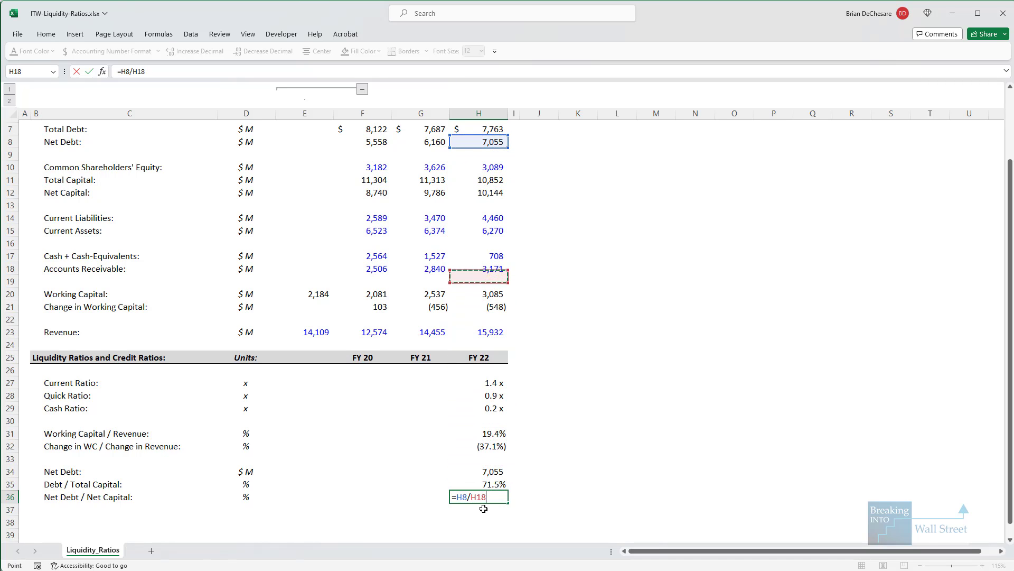
{"action": "key", "text": "Up"}
{"action": "key", "text": "Up"}
{"action": "key", "text": "Up"}
{"action": "key", "text": "Up"}
{"action": "key", "text": "Up"}
{"action": "key", "text": "Up"}
{"action": "key", "text": "Return"}
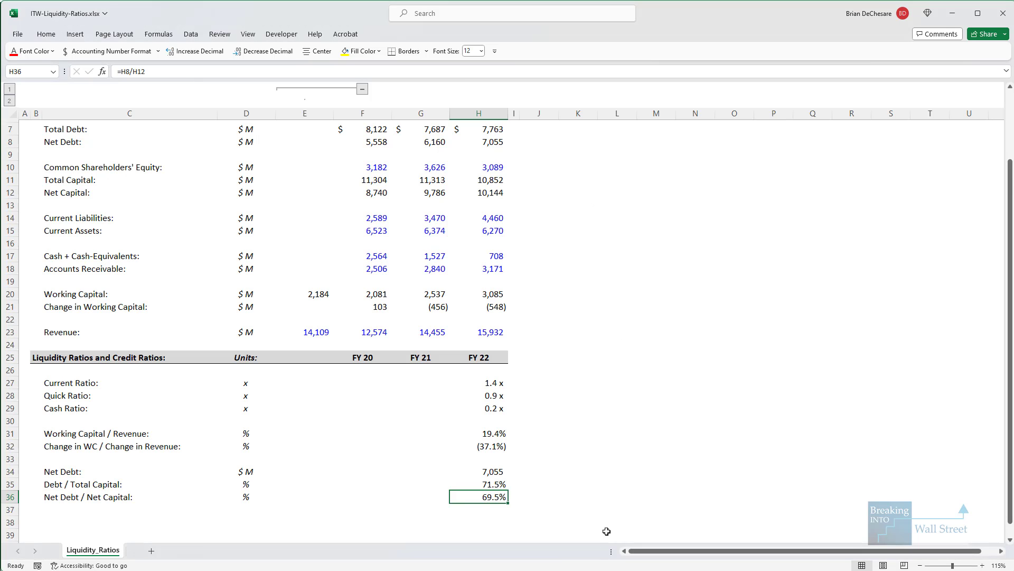
{"action": "scroll", "coordinate": [606, 530], "scroll_direction": "down", "scroll_amount": 1}
{"action": "type", "text": "D"}
{"action": "key", "text": "Escape"}
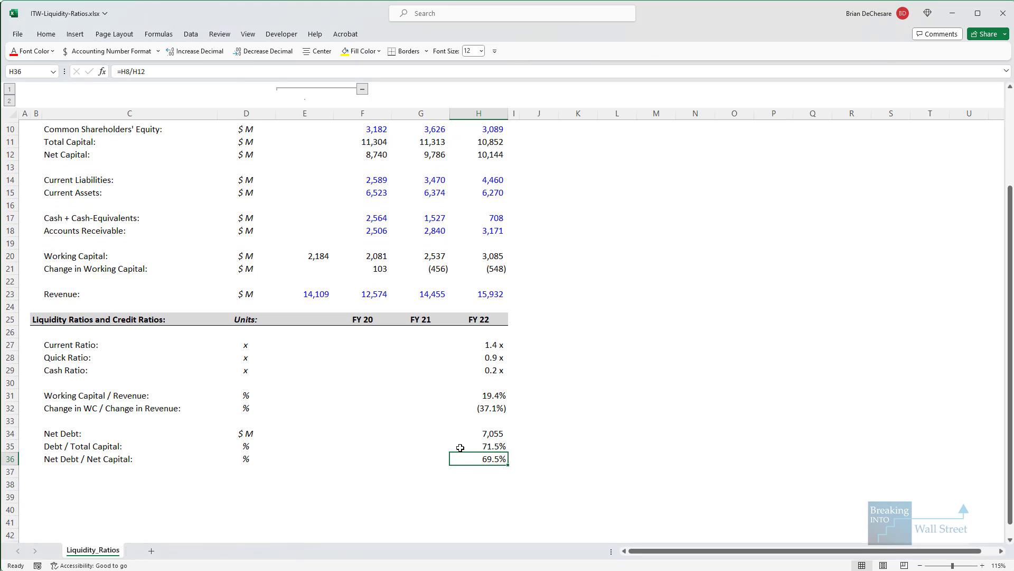
{"action": "mouse_move", "coordinate": [450, 435]}
{"action": "left_mouse_down"}
{"action": "mouse_move", "coordinate": [456, 447]}
{"action": "mouse_move", "coordinate": [527, 473]}
{"action": "left_mouse_up"}
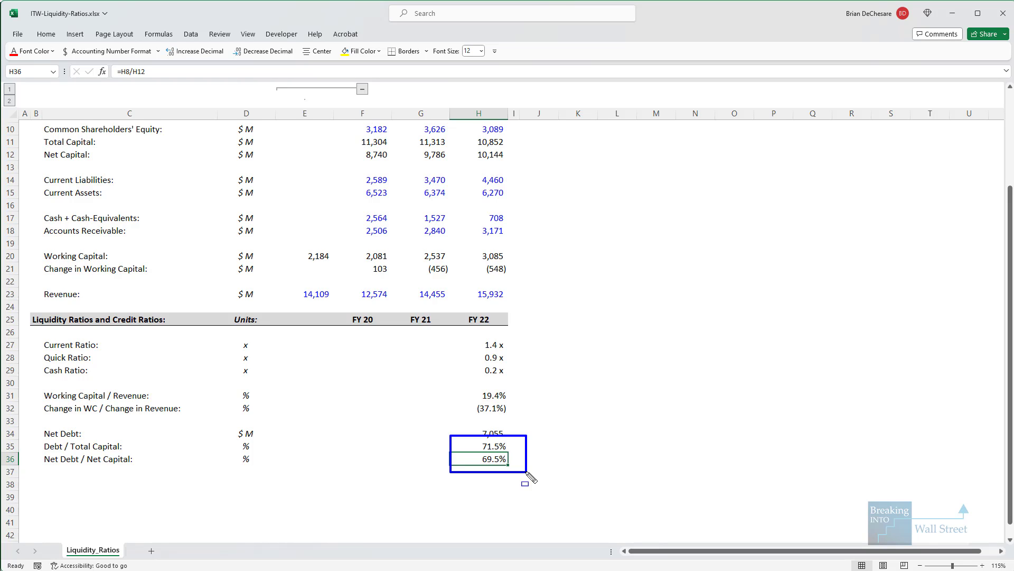
{"action": "key", "text": "Escape"}
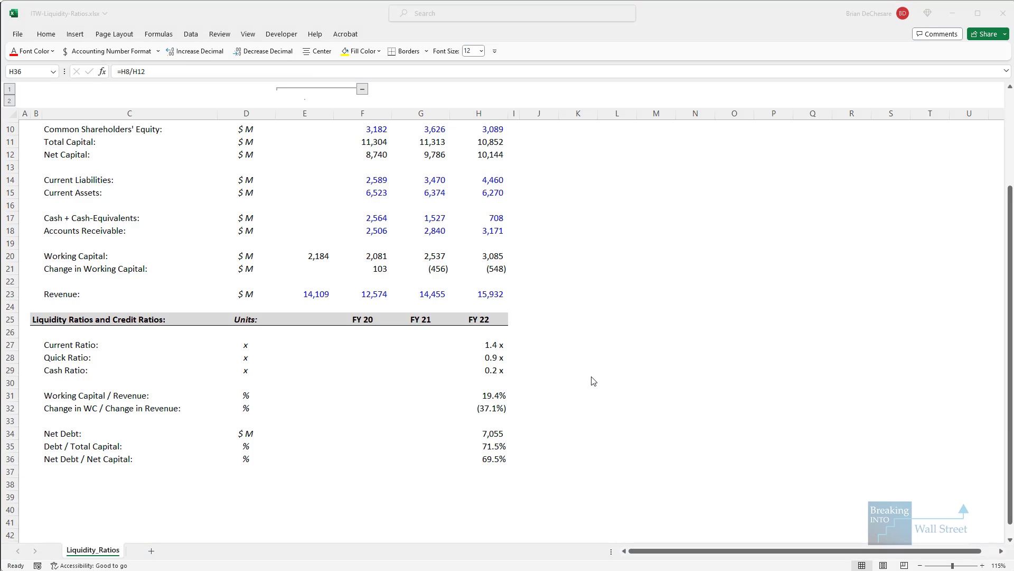
{"action": "scroll", "coordinate": [593, 380], "scroll_direction": "up", "scroll_amount": 1}
{"action": "left_click_drag", "start_coordinate": [35, 156], "coordinate": [269, 180]}
{"action": "left_click_drag", "start_coordinate": [345, 181], "coordinate": [527, 176]}
{"action": "key", "text": "Escape"}
{"action": "scroll", "coordinate": [502, 340], "scroll_direction": "down", "scroll_amount": 2}
{"action": "left_click_drag", "start_coordinate": [494, 410], "coordinate": [494, 421]}
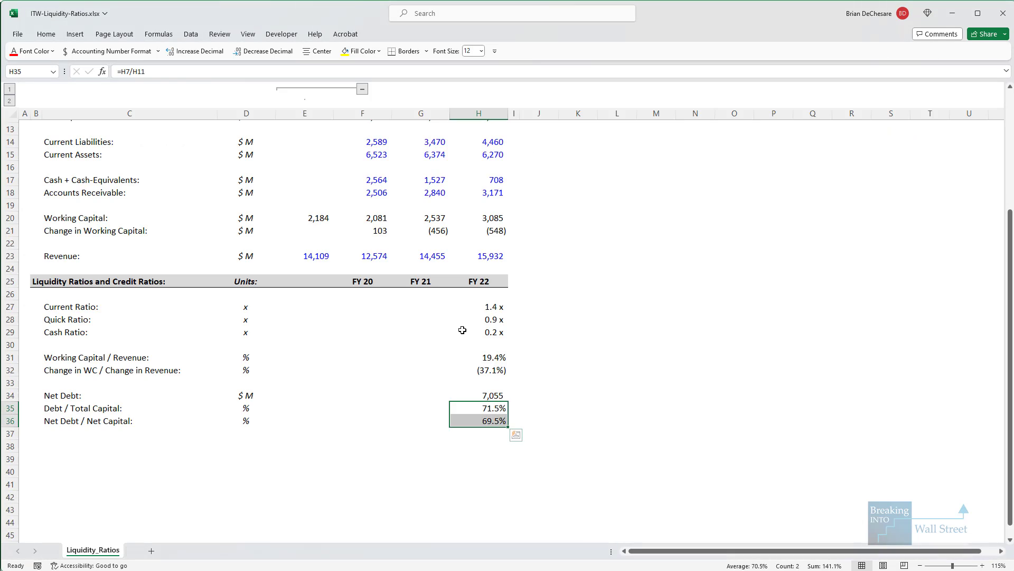
- Copy the FY22 ratio formulas H27:H36 and paste formulas only into F27:H36
{"action": "left_click_drag", "start_coordinate": [484, 308], "coordinate": [486, 422]}
{"action": "key", "text": "ctrl+c"}
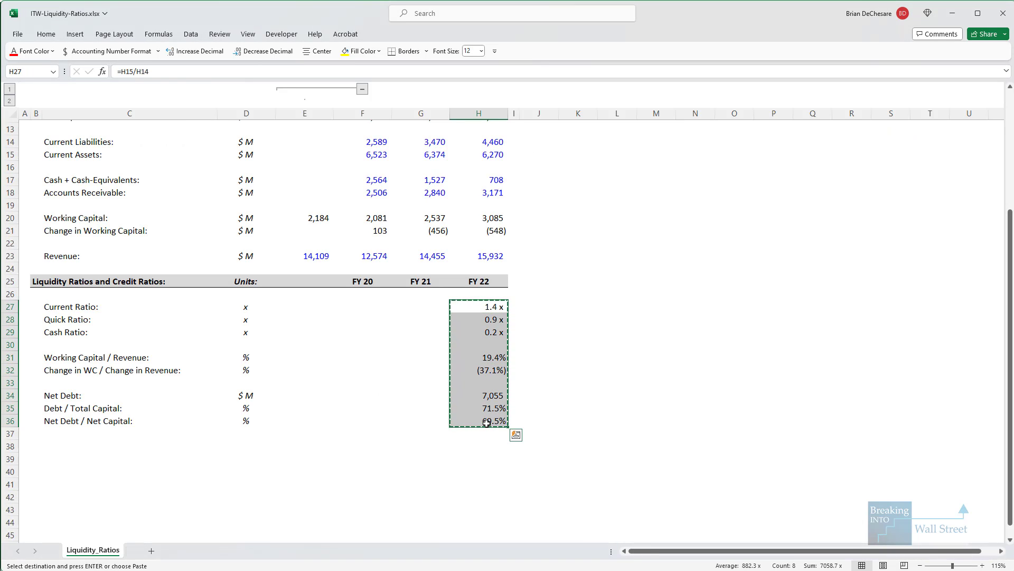
{"action": "key", "text": "shift+Left"}
{"action": "key", "text": "shift+Left"}
{"action": "key", "text": "alt+e"}
{"action": "key", "text": "s"}
{"action": "key", "text": "f"}
{"action": "key", "text": "Return"}
{"action": "key", "text": "Right"}
{"action": "key", "text": "Down"}
{"action": "key", "text": "Down"}
{"action": "key", "text": "Escape"}
- Review the pasted ratios, highlighting current, quick and cash ratios, cash balances and current liabilities
{"action": "key", "text": "Down"}
{"action": "key", "text": "Left"}
{"action": "key", "text": "Down"}
{"action": "key", "text": "Down"}
{"action": "key", "text": "Down"}
{"action": "left_click", "coordinate": [506, 423]}
{"action": "left_click", "coordinate": [590, 429]}
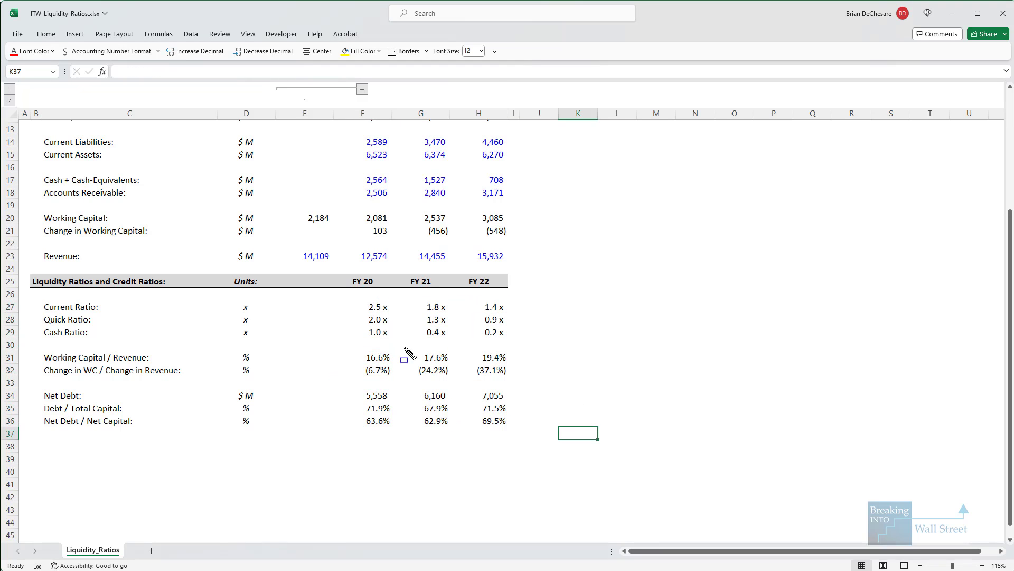
{"action": "mouse_move", "coordinate": [43, 298]}
{"action": "left_mouse_down"}
{"action": "mouse_move", "coordinate": [249, 343]}
{"action": "mouse_move", "coordinate": [523, 343]}
{"action": "left_mouse_up"}
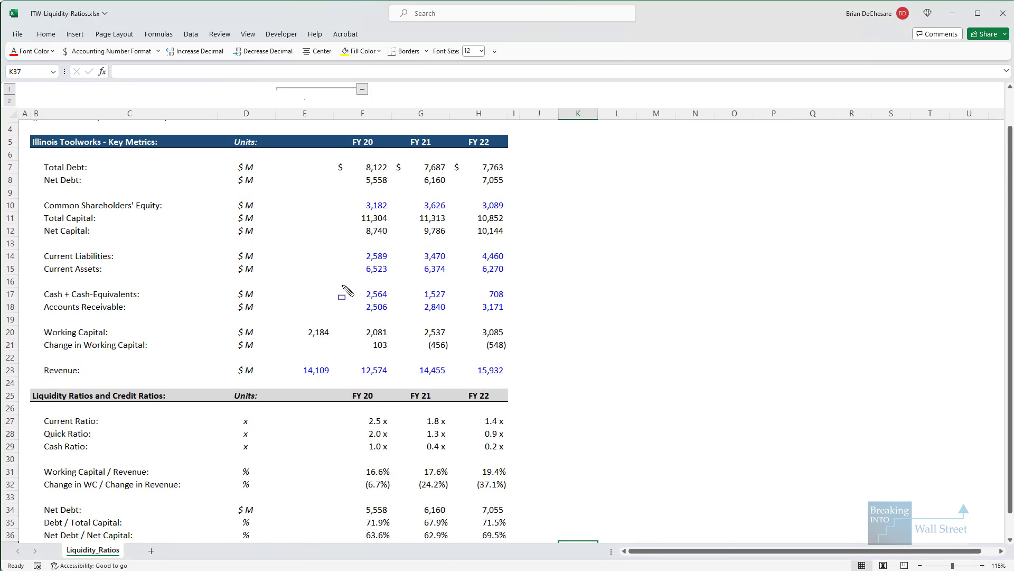
{"action": "left_click_drag", "start_coordinate": [343, 286], "coordinate": [518, 302]}
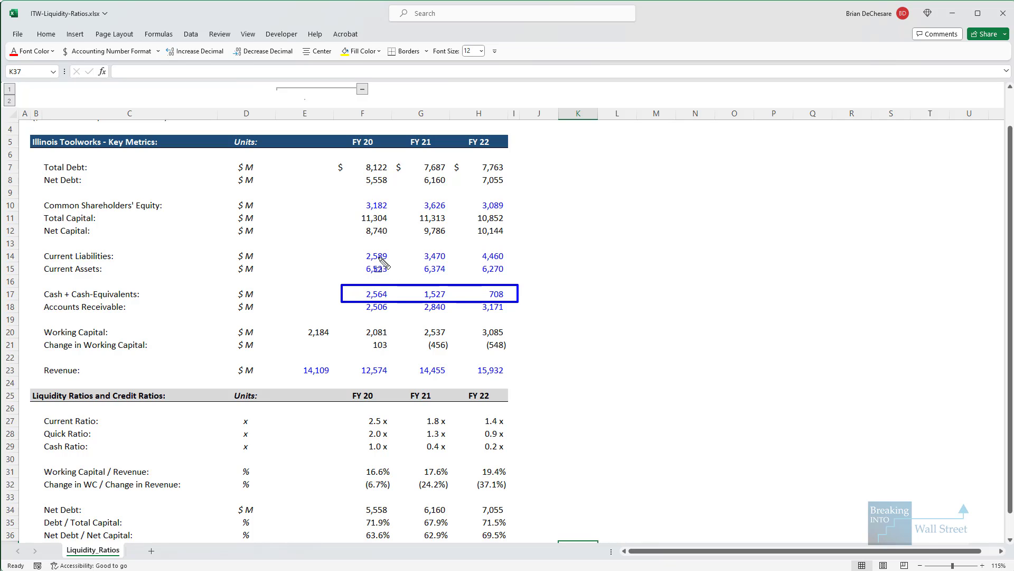
{"action": "left_click_drag", "start_coordinate": [359, 248], "coordinate": [516, 266]}
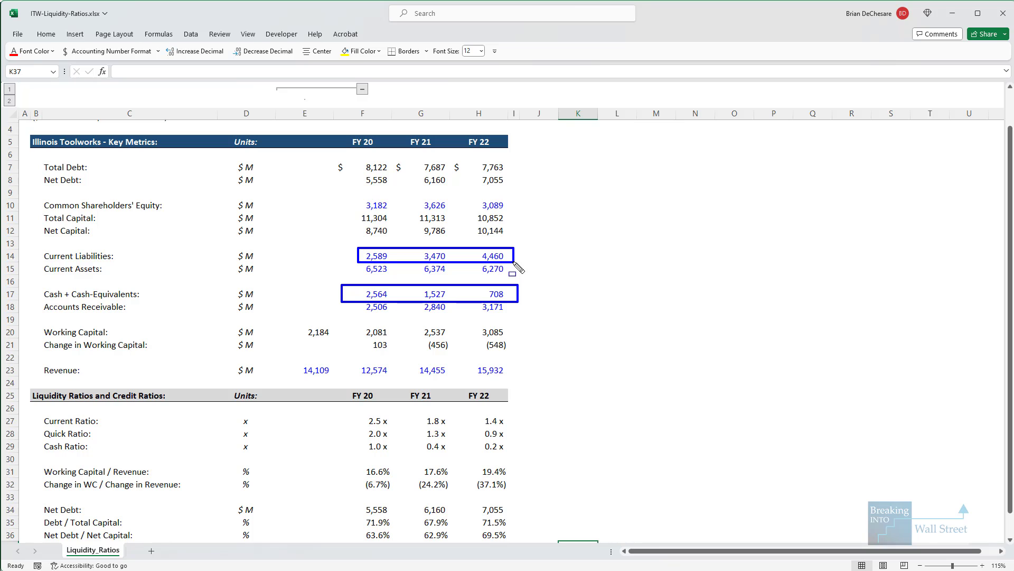
- Go back to the balance sheet PDF and highlight the 2022 short-term debt of 1,590
{"action": "key", "text": "Escape"}
{"action": "key", "text": "alt+Tab"}
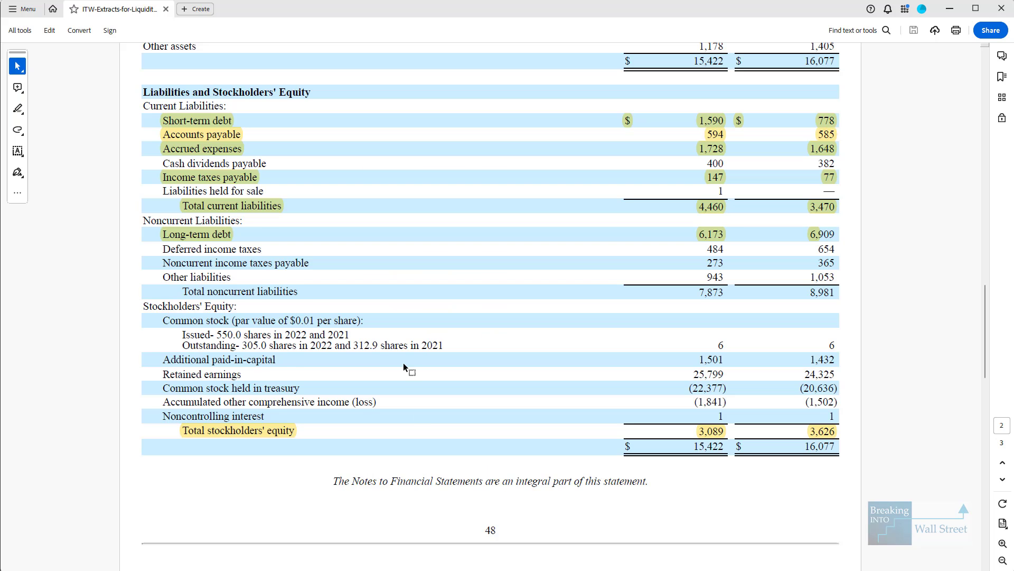
{"action": "scroll", "coordinate": [401, 358], "scroll_direction": "up", "scroll_amount": 3}
{"action": "left_click_drag", "start_coordinate": [160, 239], "coordinate": [845, 258]}
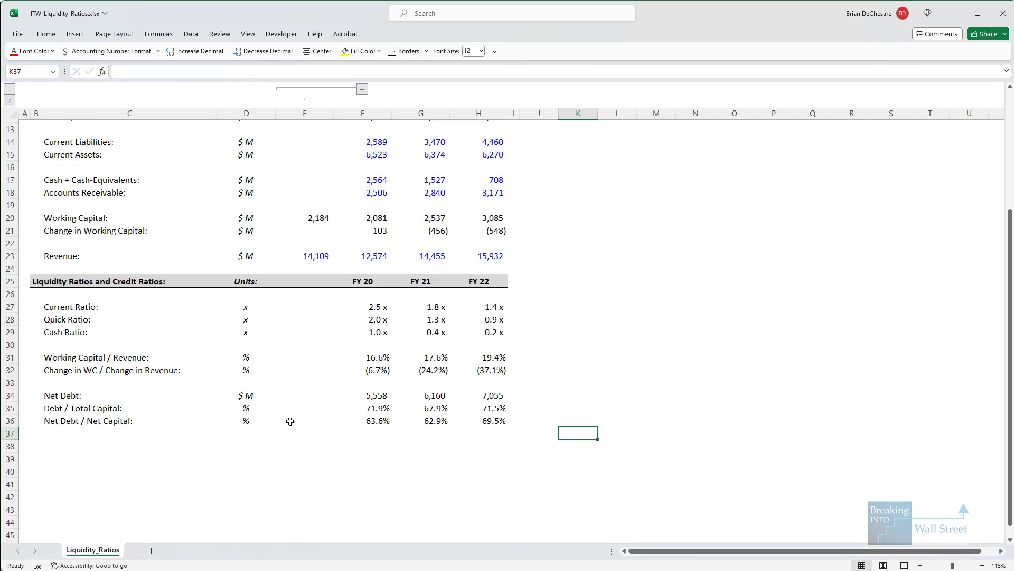
- Highlight the working capital, change in working capital and Debt / Total Capital rows across FY20–FY22
{"action": "mouse_move", "coordinate": [37, 347]}
{"action": "left_mouse_down"}
{"action": "mouse_move", "coordinate": [593, 385]}
{"action": "mouse_move", "coordinate": [559, 378]}
{"action": "left_mouse_up"}
{"action": "left_click_drag", "start_coordinate": [382, 357], "coordinate": [476, 355]}
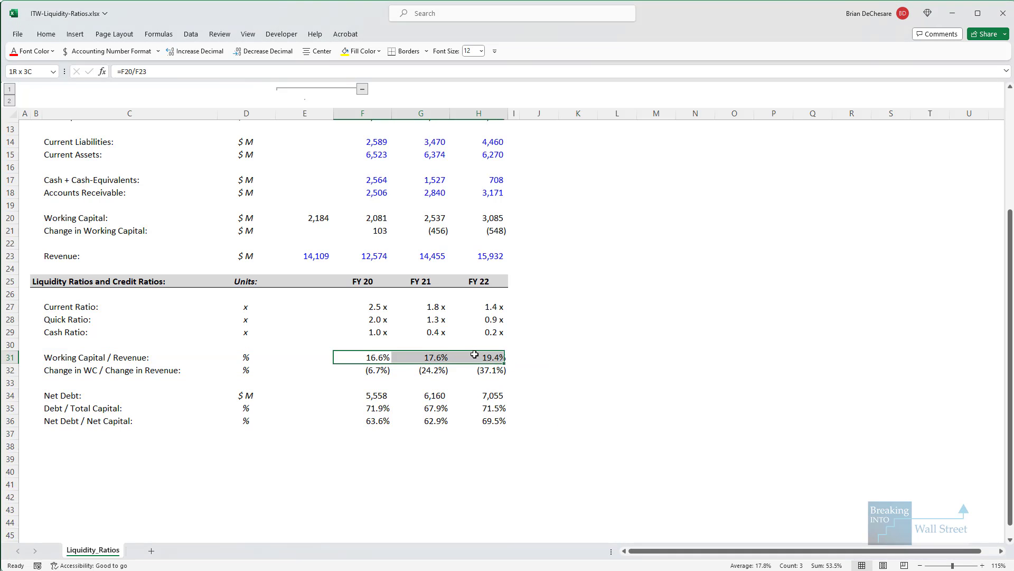
{"action": "left_click", "coordinate": [436, 409]}
{"action": "left_click_drag", "start_coordinate": [354, 362], "coordinate": [529, 377]}
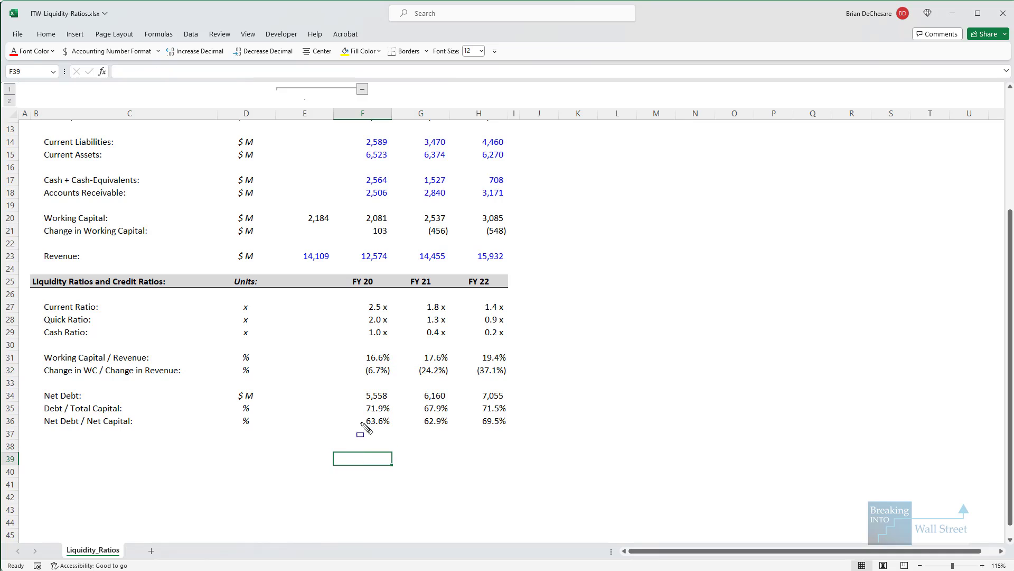
{"action": "mouse_move", "coordinate": [356, 401]}
{"action": "left_mouse_down"}
{"action": "mouse_move", "coordinate": [415, 417]}
{"action": "mouse_move", "coordinate": [512, 416]}
{"action": "mouse_move", "coordinate": [515, 431]}
{"action": "left_mouse_up"}
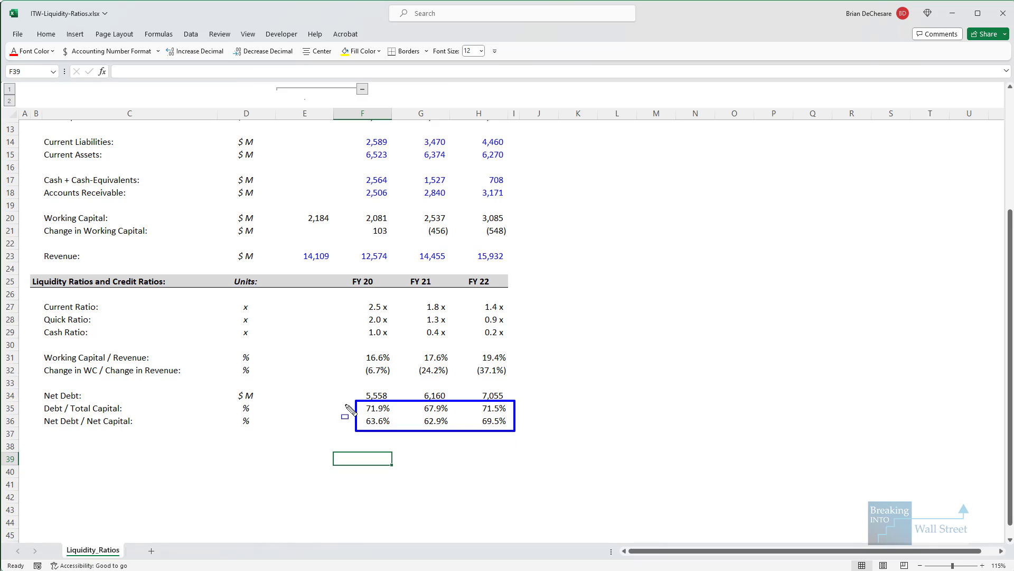
{"action": "scroll", "coordinate": [317, 391], "scroll_direction": "up", "scroll_amount": 4}
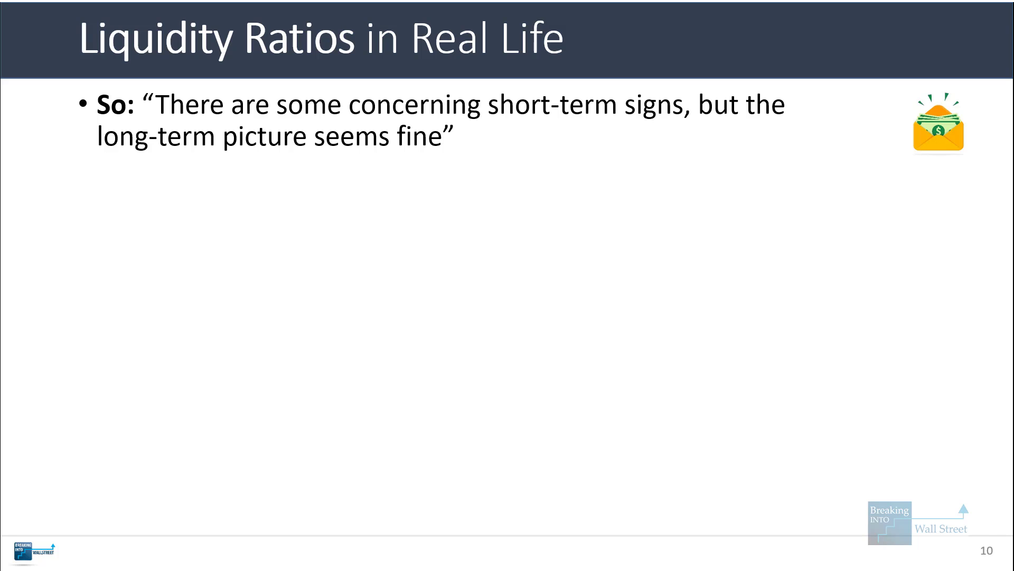
- Show the slide's second bullet on how much COVID drove higher liquidity
{"action": "key", "text": "Right"}
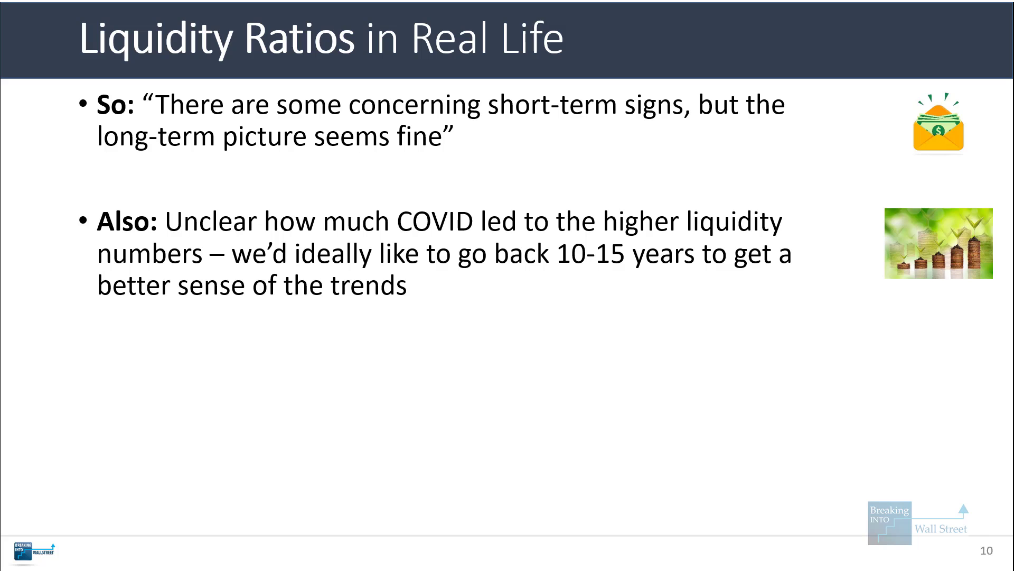
{"action": "key", "text": "alt+Tab"}
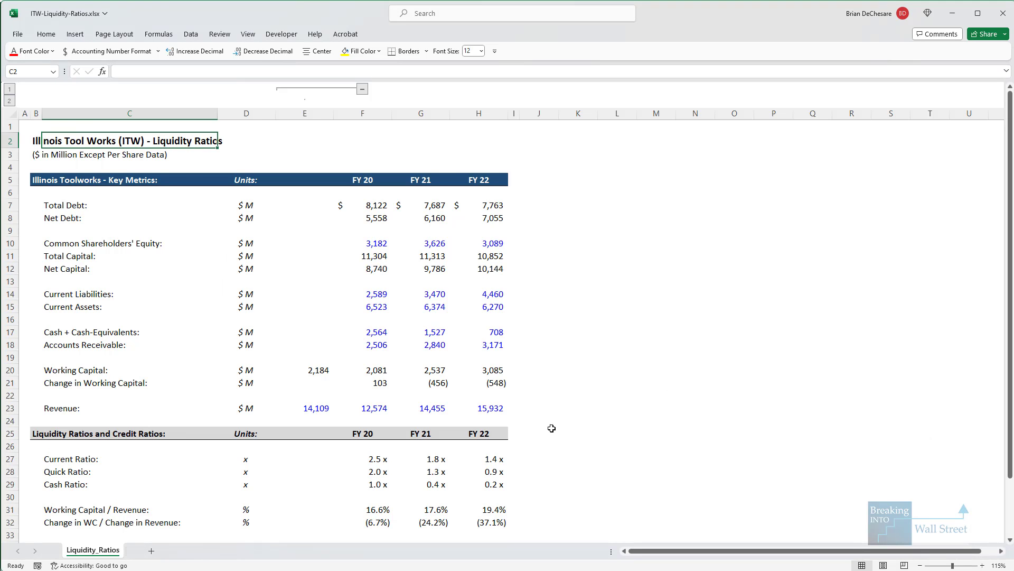
{"action": "scroll", "coordinate": [506, 420], "scroll_direction": "down", "scroll_amount": 2}
{"action": "left_click_drag", "start_coordinate": [344, 370], "coordinate": [407, 418]}
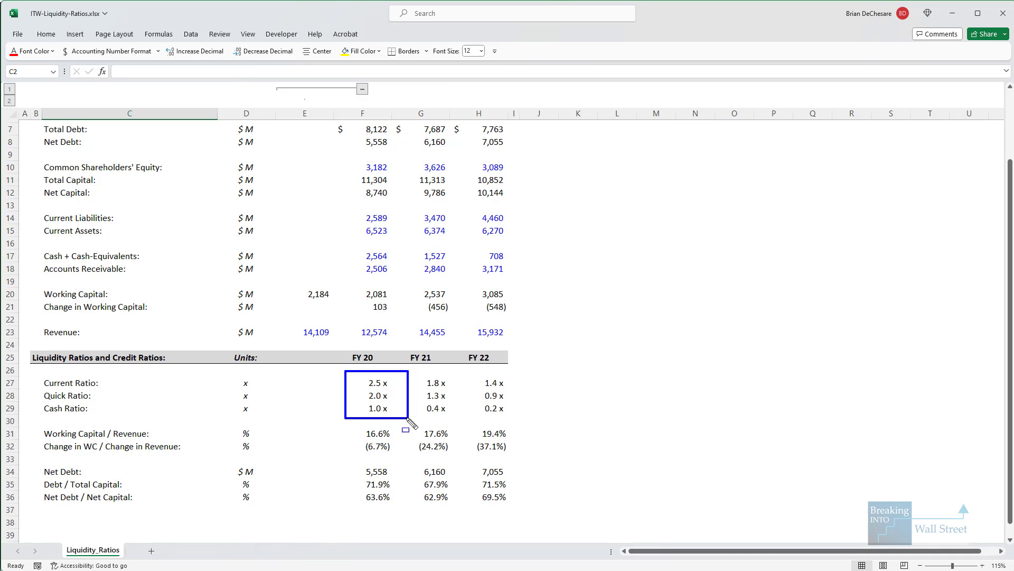
{"action": "key", "text": "Escape"}
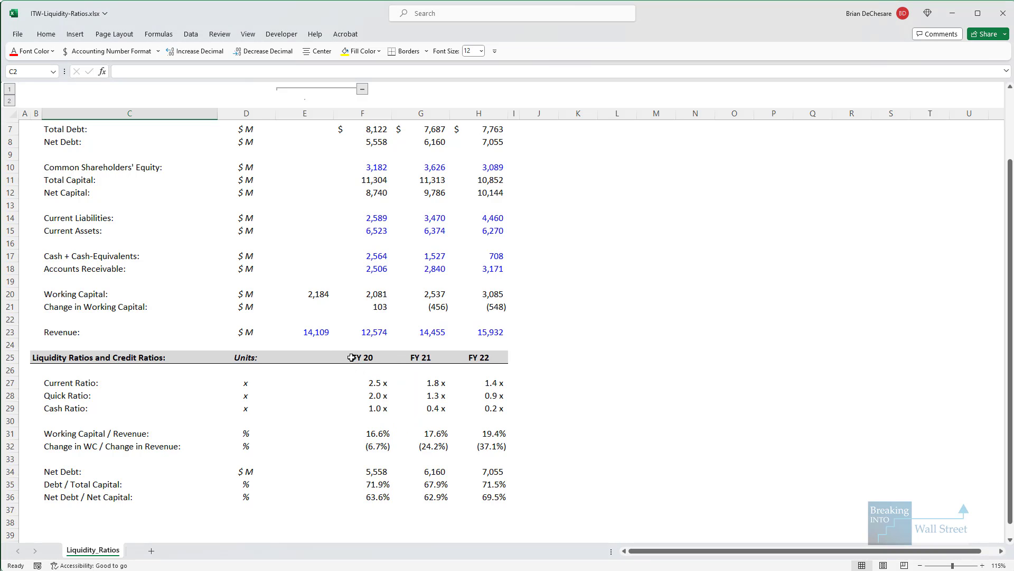
{"action": "left_click", "coordinate": [370, 357]}
{"action": "key", "text": "ctrl+space"}
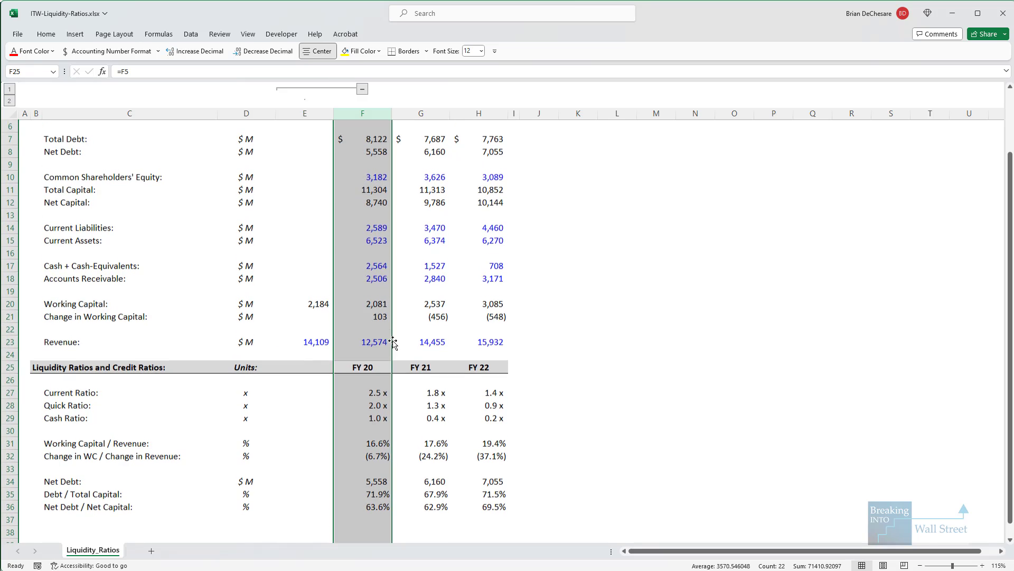
{"action": "key", "text": "ctrl+shift+plus"}
{"action": "key", "text": "ctrl+shift+plus"}
{"action": "key", "text": "ctrl+shift+plus"}
{"action": "key", "text": "ctrl+shift+plus"}
{"action": "key", "text": "ctrl+shift+plus"}
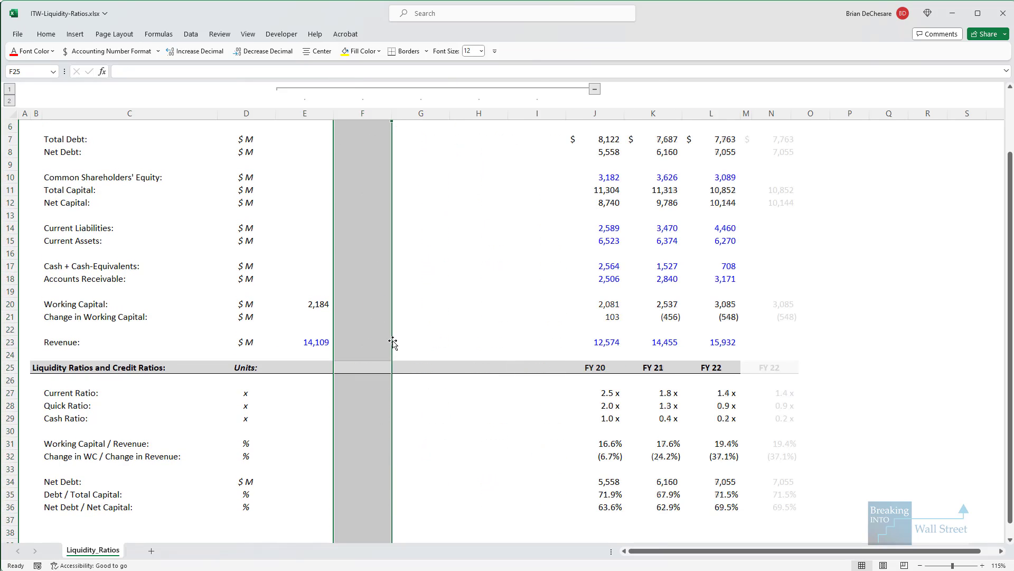
{"action": "key", "text": "ctrl+shift+plus"}
{"action": "key", "text": "ctrl+shift+plus"}
{"action": "key", "text": "ctrl+shift+plus"}
{"action": "key", "text": "ctrl+shift+plus"}
{"action": "key", "text": "ctrl+shift+plus"}
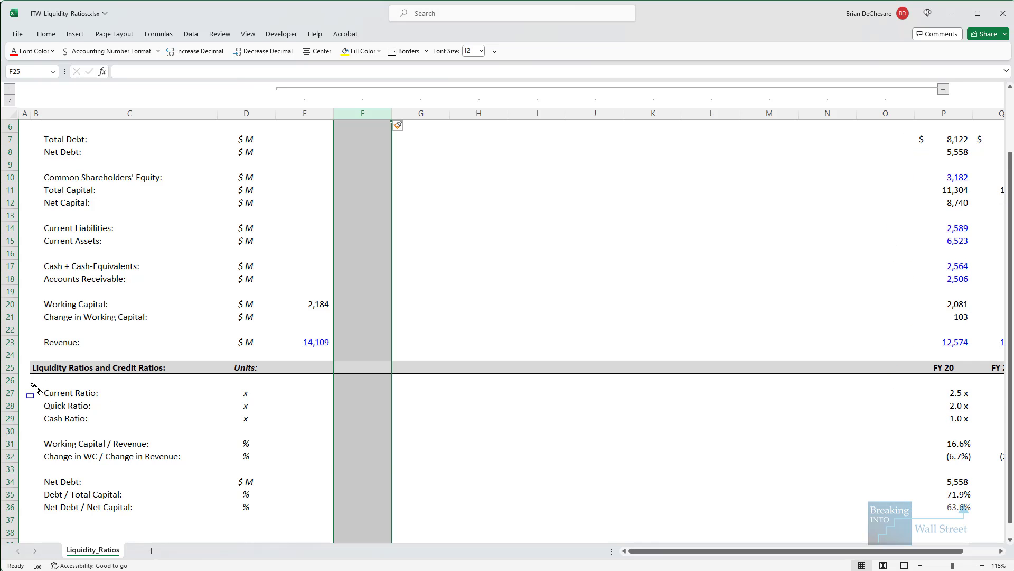
{"action": "mouse_move", "coordinate": [27, 382]}
{"action": "left_mouse_down"}
{"action": "mouse_move", "coordinate": [997, 460]}
{"action": "mouse_move", "coordinate": [997, 442]}
{"action": "left_mouse_up"}
{"action": "key", "text": "Escape"}
{"action": "key", "text": "ctrl+minus"}
{"action": "key", "text": "ctrl+minus"}
{"action": "key", "text": "ctrl+minus"}
{"action": "key", "text": "ctrl+minus"}
{"action": "key", "text": "ctrl+minus"}
{"action": "key", "text": "ctrl+minus"}
{"action": "key", "text": "ctrl+minus"}
{"action": "key", "text": "ctrl+minus"}
{"action": "key", "text": "ctrl+minus"}
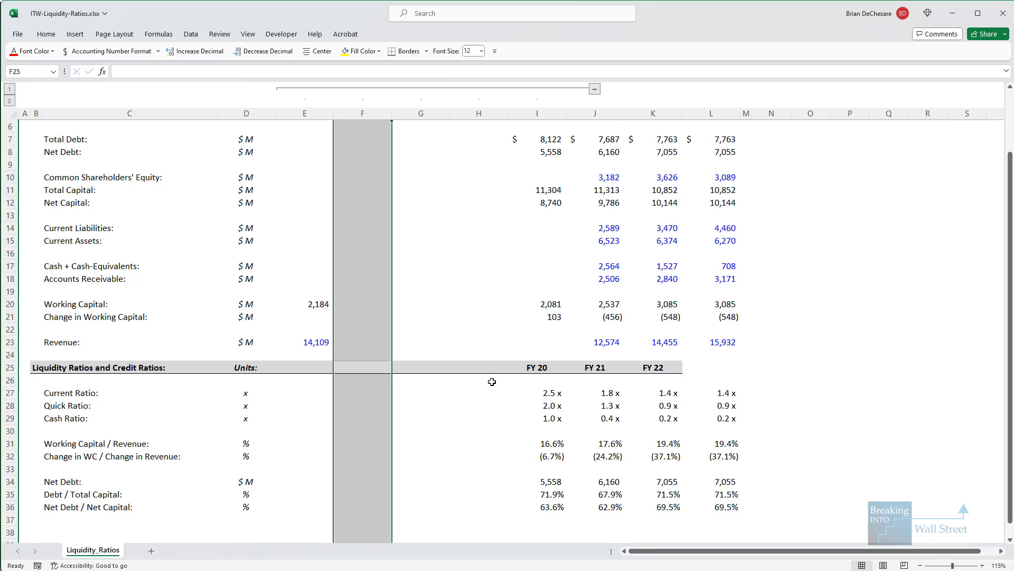
{"action": "key", "text": "ctrl+minus"}
{"action": "left_click", "coordinate": [476, 380]}
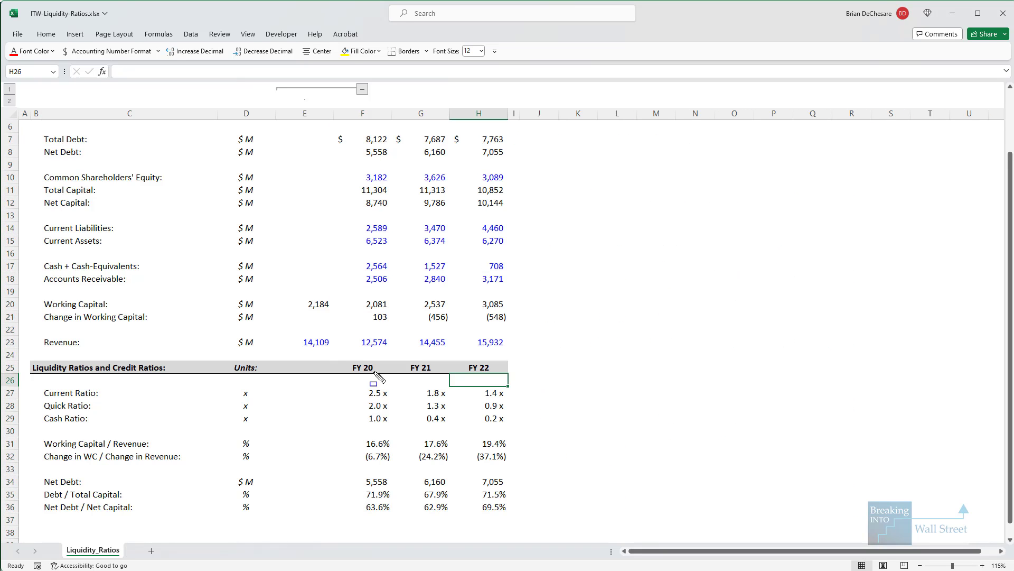
{"action": "mouse_move", "coordinate": [339, 355]}
{"action": "left_mouse_down"}
{"action": "mouse_move", "coordinate": [381, 385]}
{"action": "mouse_move", "coordinate": [406, 426]}
{"action": "left_mouse_up"}
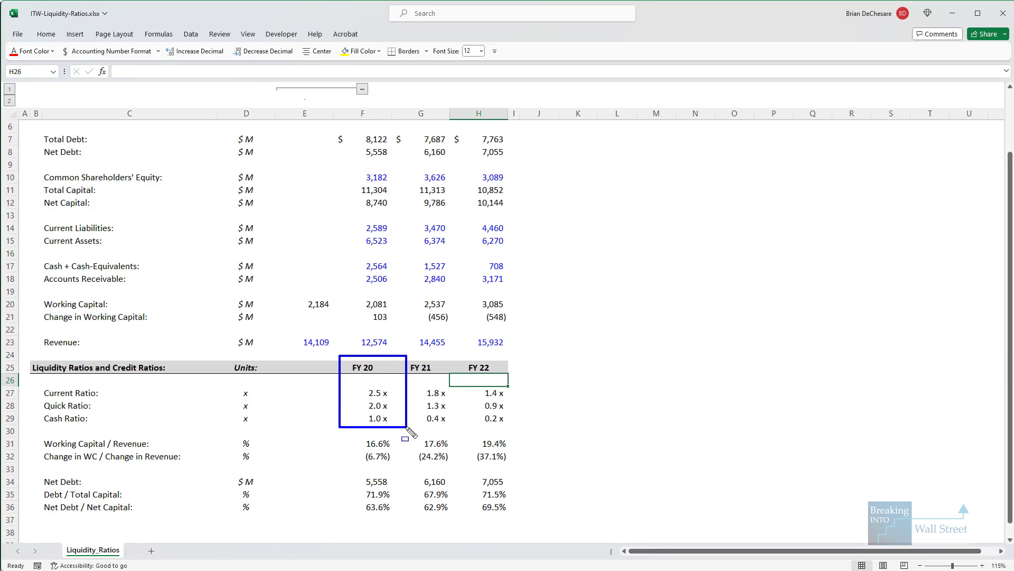
{"action": "key", "text": "Escape"}
{"action": "left_click", "coordinate": [383, 392]}
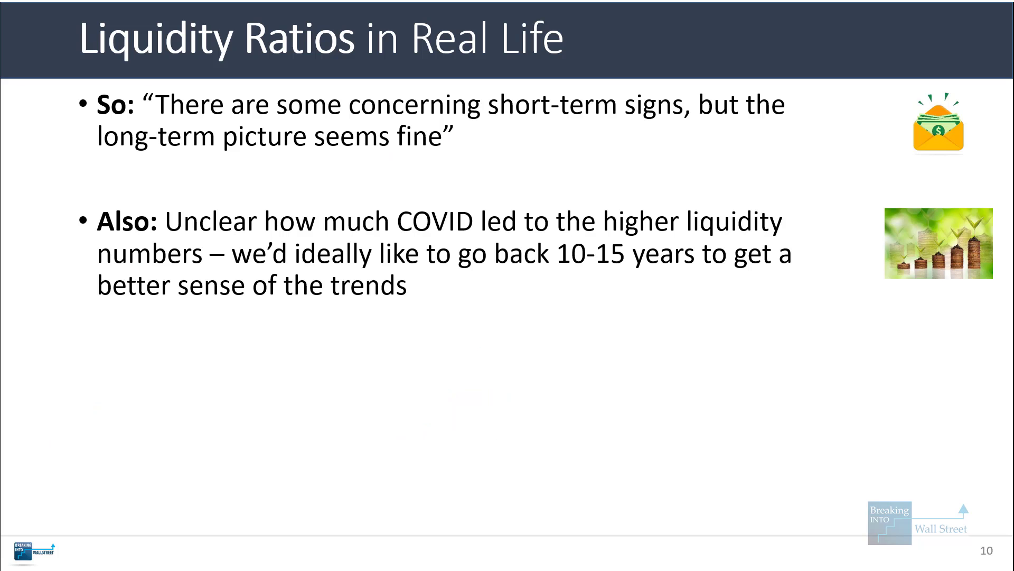
- Go to slide 11, Recap and Summary, and show Part 1 on the Top 3 'OG' Liquidity Ratios
{"action": "key", "text": "Right"}
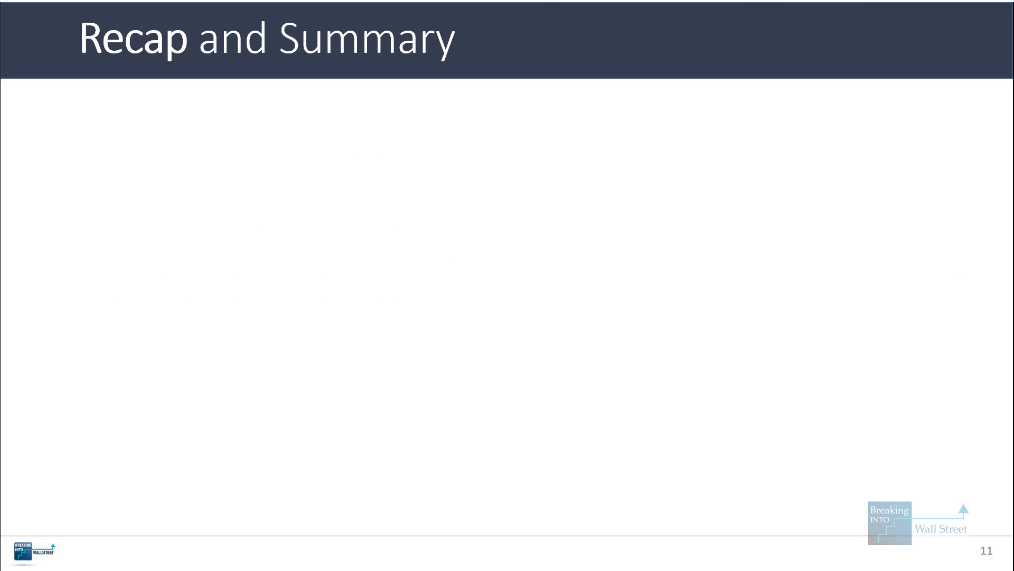
{"action": "key", "text": "Right"}
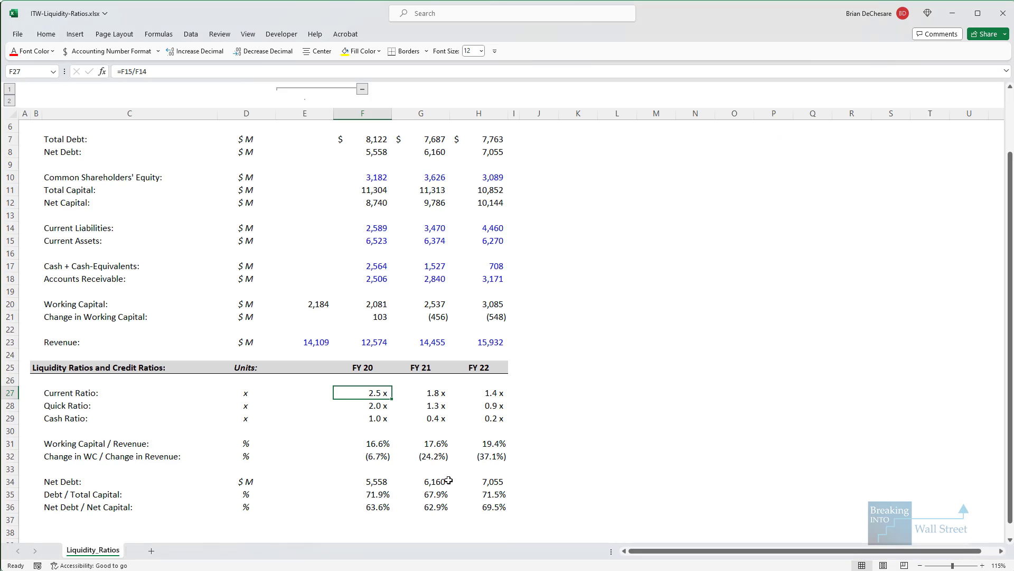
- Walk through the FY 22 current, quick and cash ratio formulas in H27:H29
{"action": "key", "text": "Right"}
{"action": "key", "text": "Right"}
{"action": "key", "text": "F2"}
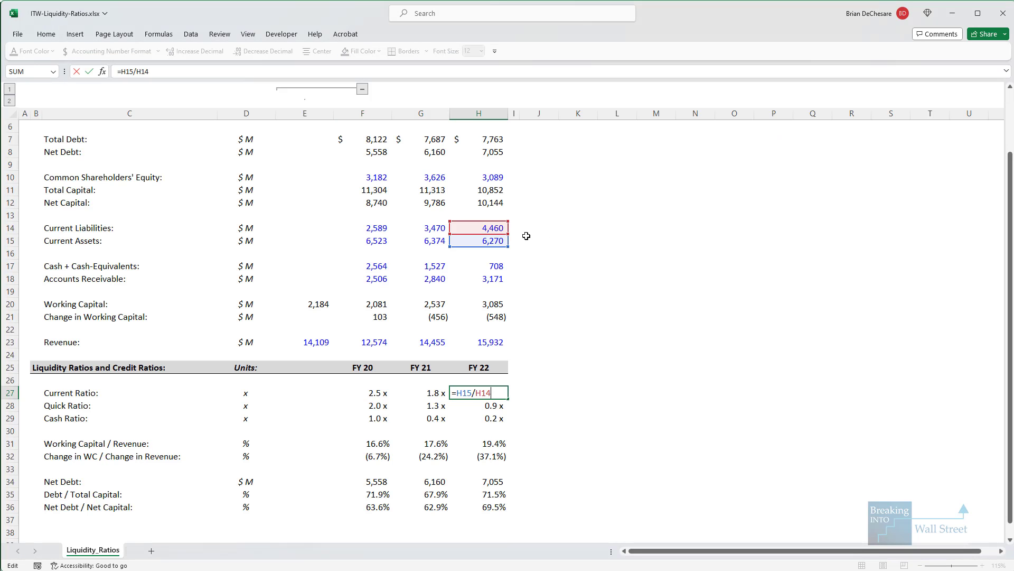
{"action": "key", "text": "Return"}
{"action": "key", "text": "F2"}
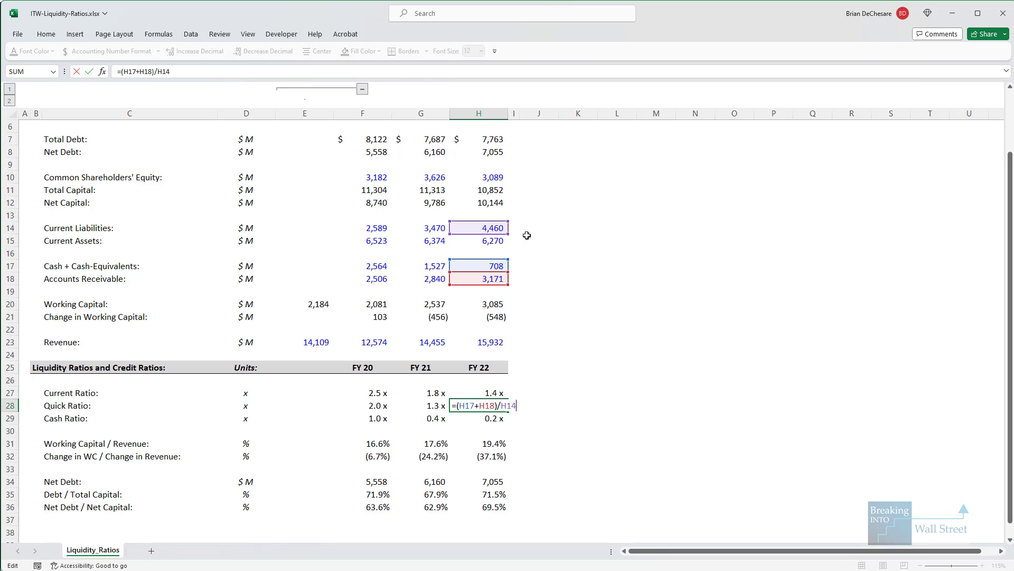
{"action": "key", "text": "Return"}
{"action": "key", "text": "F2"}
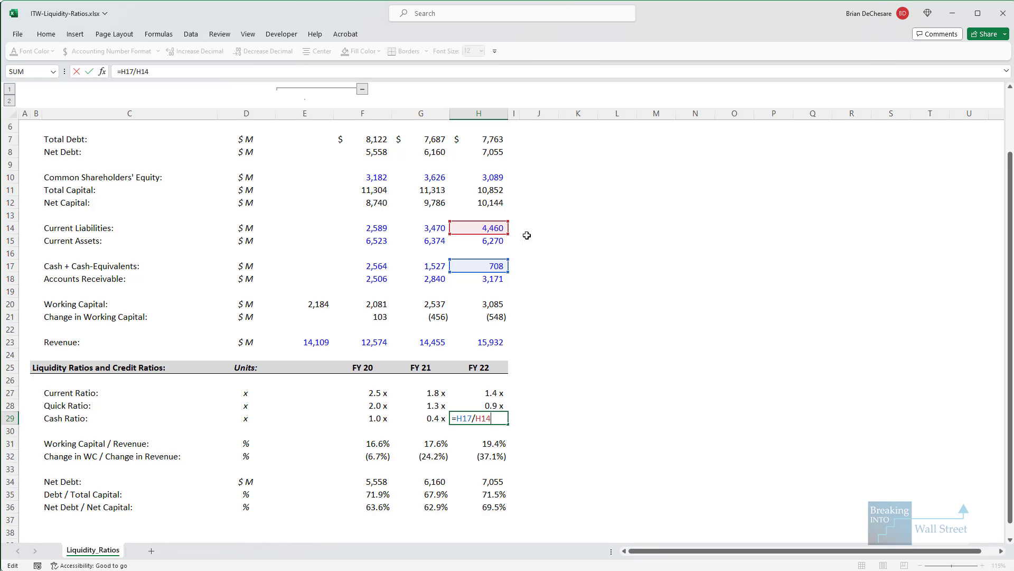
{"action": "key", "text": "ctrl+Return"}
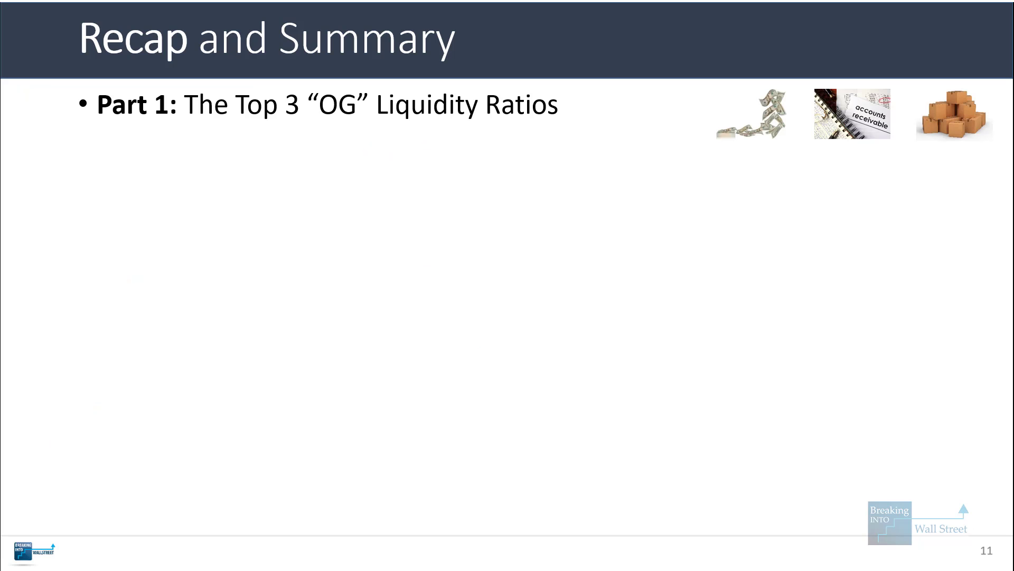
- Reveal the Unofficial Ratios point and walk through the FY 22 working capital and Net Debt formulas
{"action": "key", "text": "Right"}
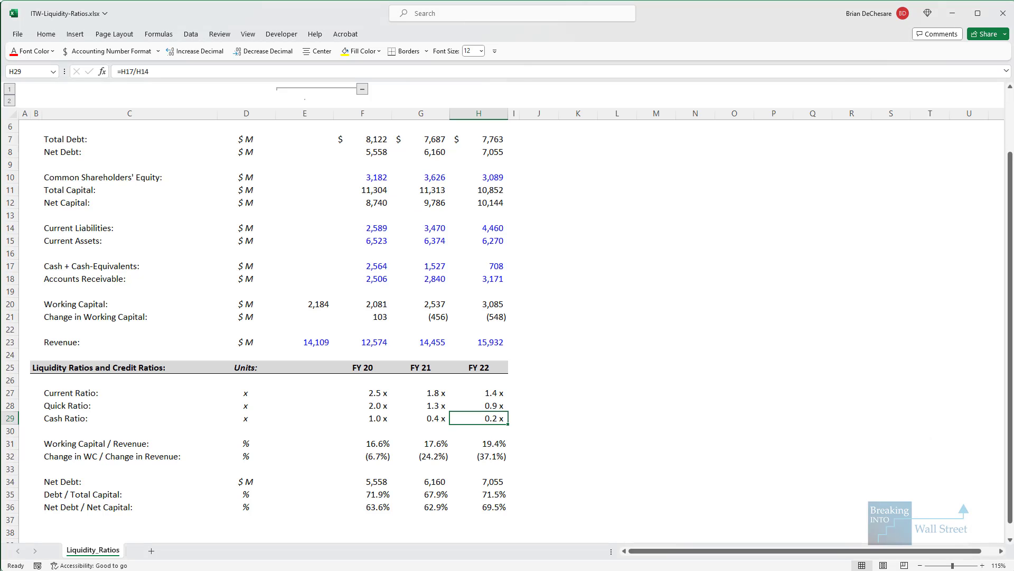
{"action": "key", "text": "Down"}
{"action": "key", "text": "Down"}
{"action": "key", "text": "Down"}
{"action": "key", "text": "F2"}
{"action": "key", "text": "Return"}
{"action": "key", "text": "F2"}
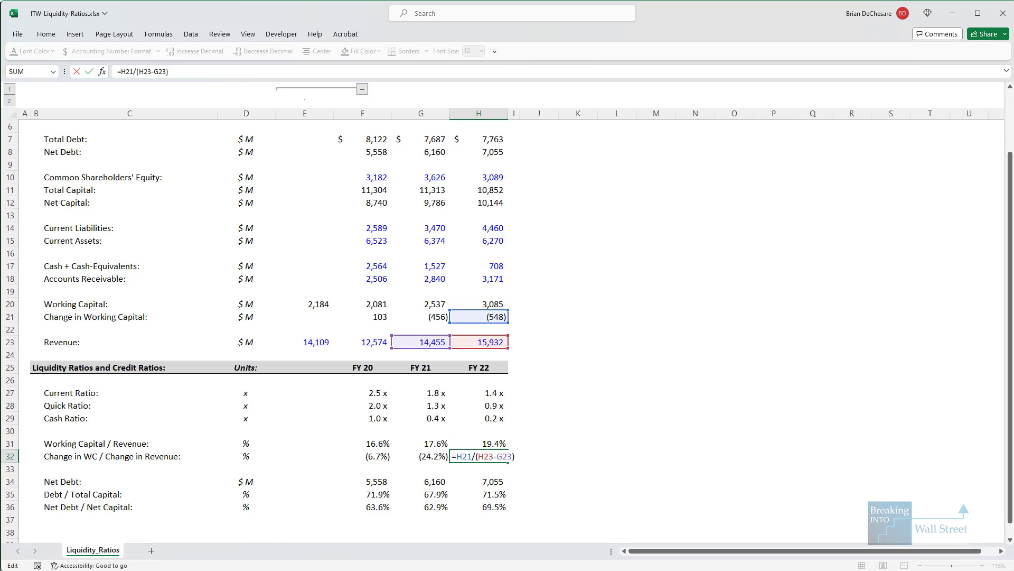
{"action": "key", "text": "Return"}
{"action": "key", "text": "Down"}
{"action": "key", "text": "F2"}
{"action": "key", "text": "Escape"}
- Review the FY 22 Debt / Total Capital and Net Debt / Net Capital formulas, outlining rows 31–36
{"action": "key", "text": "Down"}
{"action": "key", "text": "F2"}
{"action": "key", "text": "Return"}
{"action": "key", "text": "F2"}
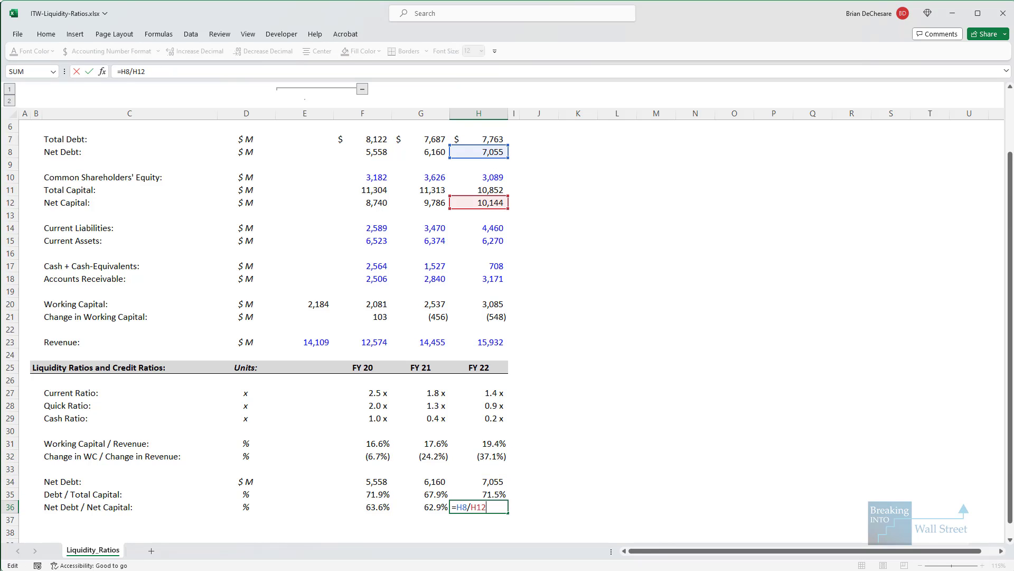
{"action": "key", "text": "Escape"}
{"action": "scroll", "coordinate": [702, 412], "scroll_direction": "down", "scroll_amount": 1}
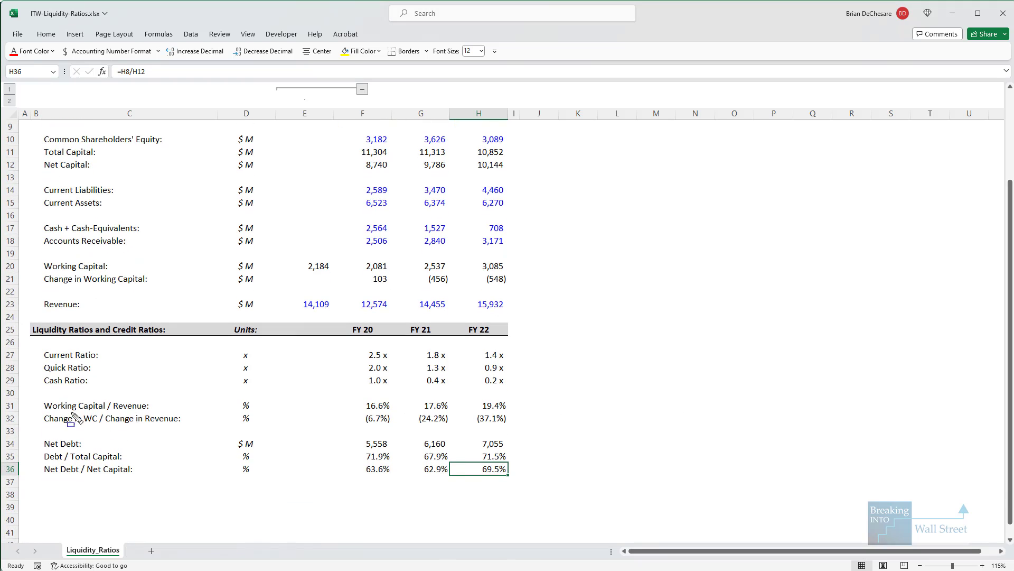
{"action": "mouse_move", "coordinate": [42, 397]}
{"action": "left_mouse_down"}
{"action": "mouse_move", "coordinate": [408, 472]}
{"action": "mouse_move", "coordinate": [530, 481]}
{"action": "left_mouse_up"}
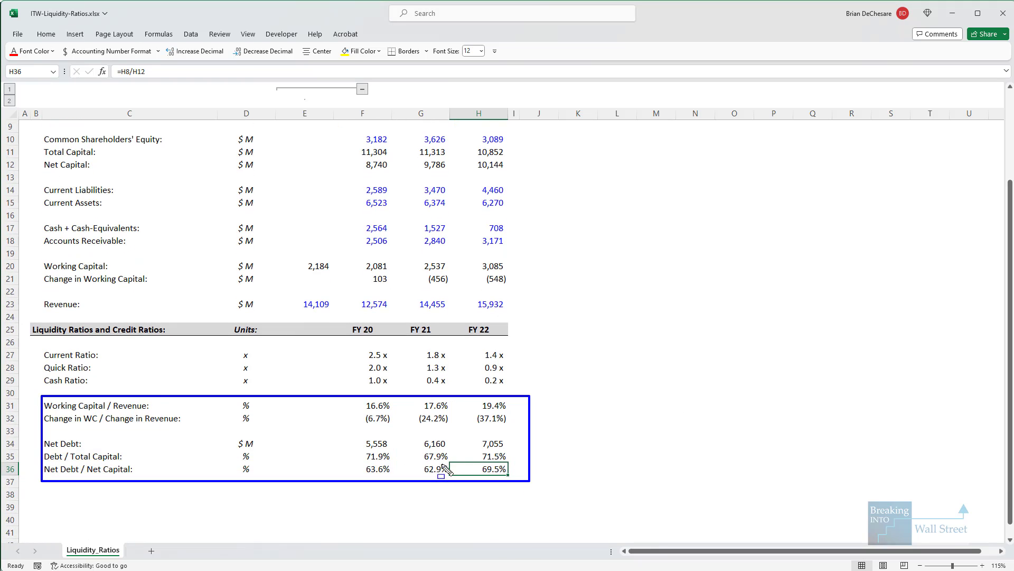
{"action": "left_click", "coordinate": [494, 443]}
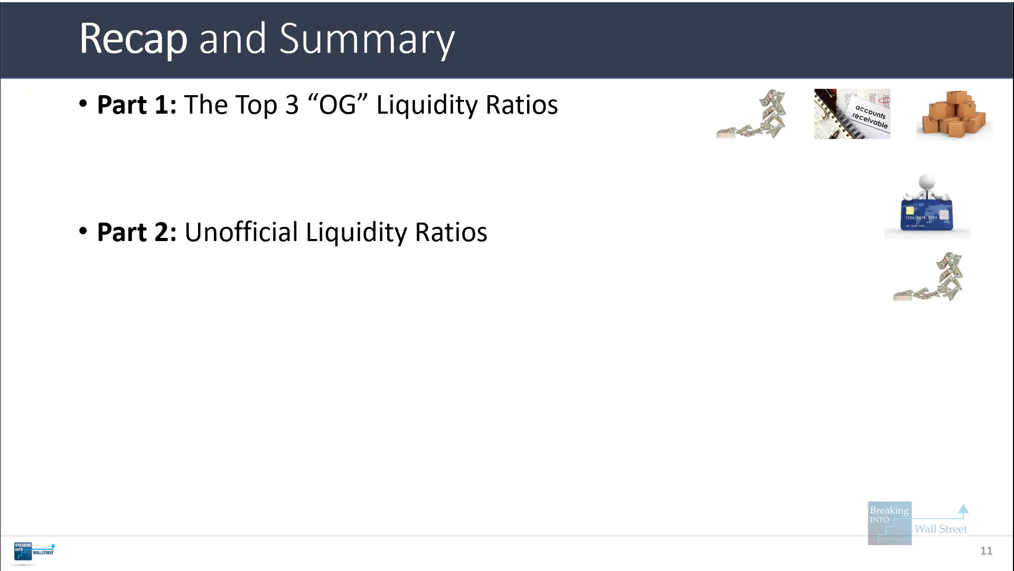
- Reveal the Illinois Tool Works recap point and highlight the liquidity and net debt ratio rows
{"action": "key", "text": "Right"}
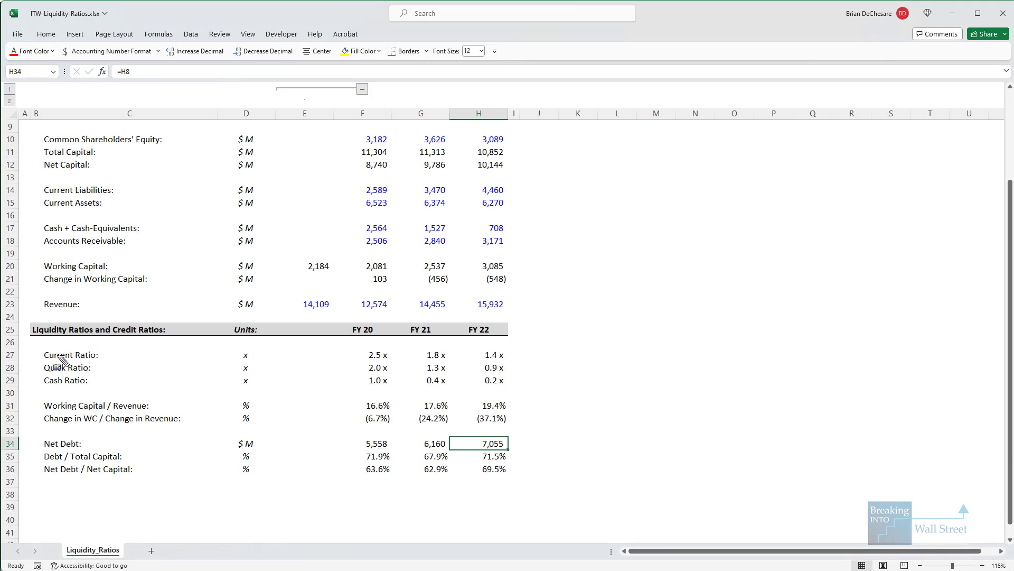
{"action": "mouse_move", "coordinate": [38, 347]}
{"action": "left_mouse_down"}
{"action": "mouse_move", "coordinate": [534, 402]}
{"action": "mouse_move", "coordinate": [533, 392]}
{"action": "left_mouse_up"}
{"action": "left_click_drag", "start_coordinate": [346, 320], "coordinate": [393, 391]}
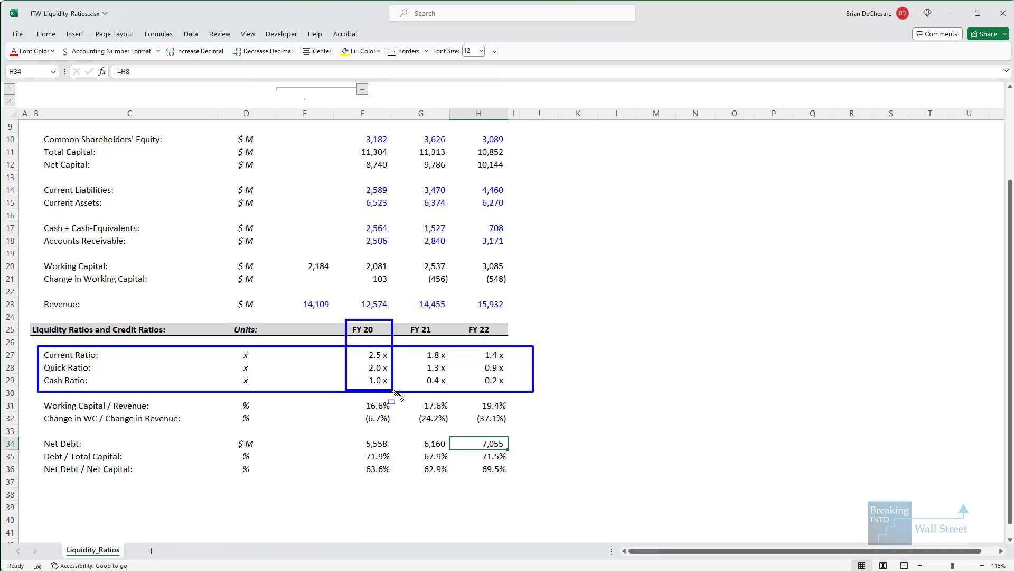
{"action": "mouse_move", "coordinate": [47, 434]}
{"action": "left_mouse_down"}
{"action": "mouse_move", "coordinate": [187, 466]}
{"action": "mouse_move", "coordinate": [600, 488]}
{"action": "mouse_move", "coordinate": [579, 475]}
{"action": "left_mouse_up"}
{"action": "key", "text": "Escape"}
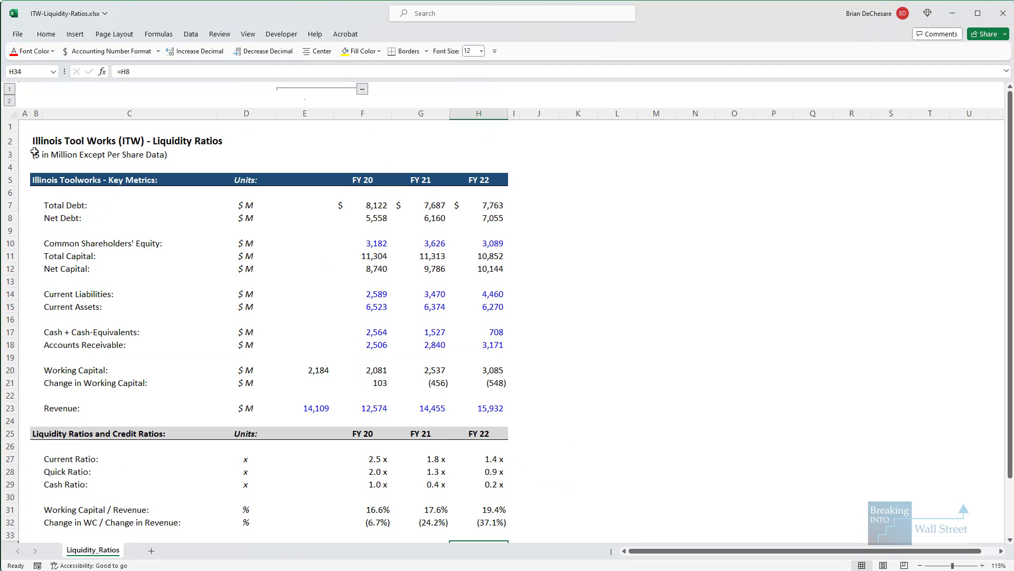